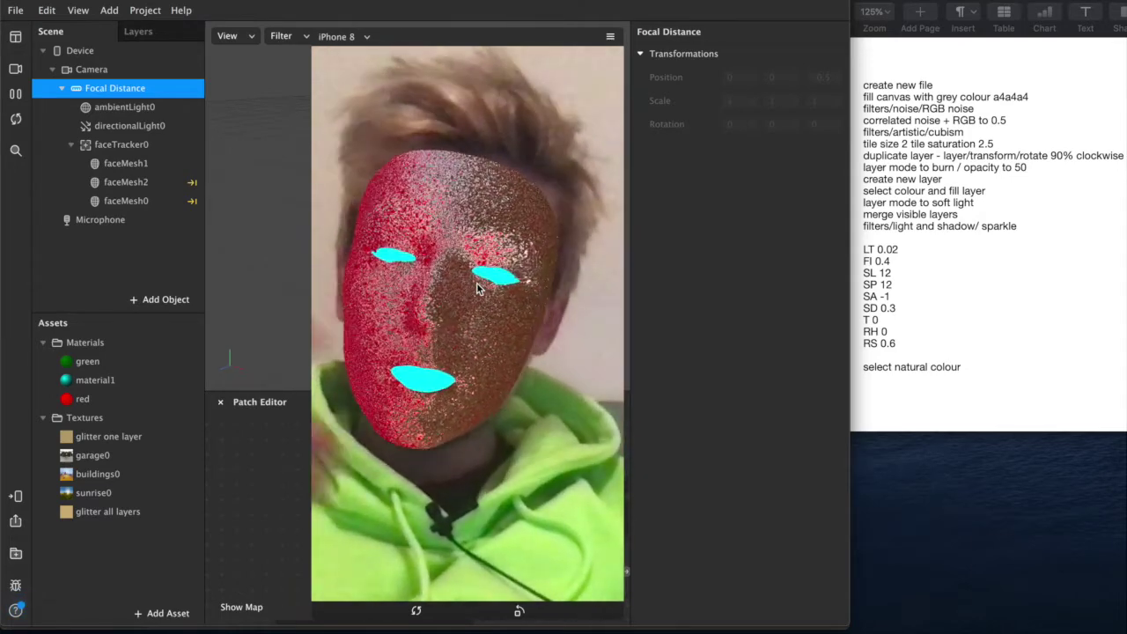
# Read the GIMP glitter tutorial from its title through Step 1 and the RGB Noise step.
pyautogui.click(867, 80)
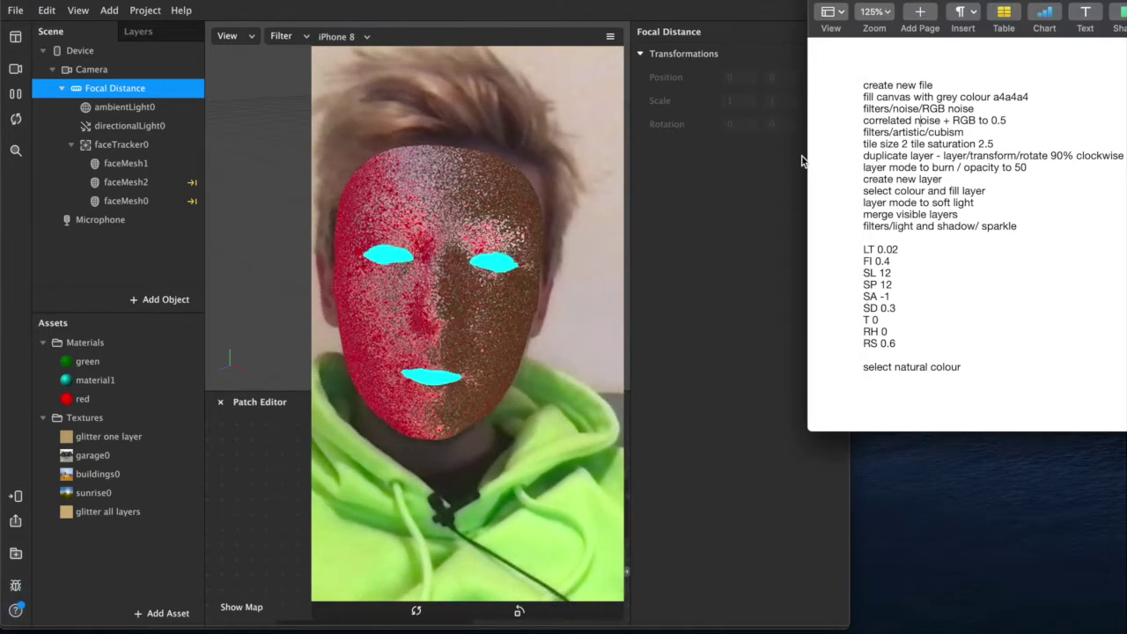
pyautogui.hotkey('ctrl', 'Left')
pyautogui.scroll(20, 775, 297)
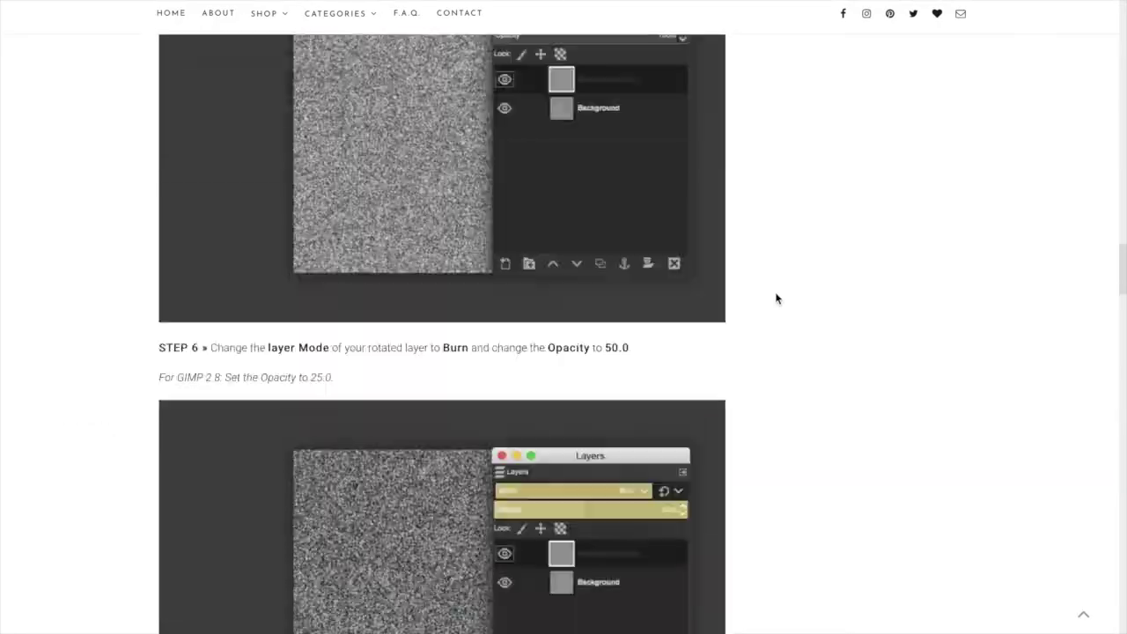
pyautogui.scroll(4, 776, 299)
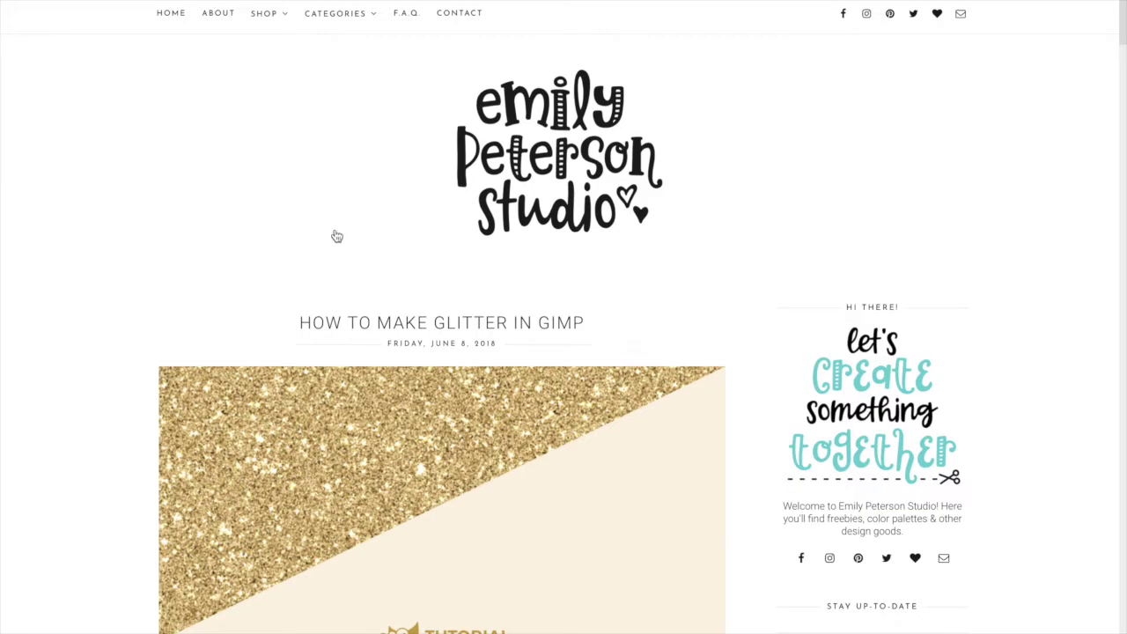
pyautogui.scroll(-4, 322, 282)
pyautogui.scroll(-10, 91, 367)
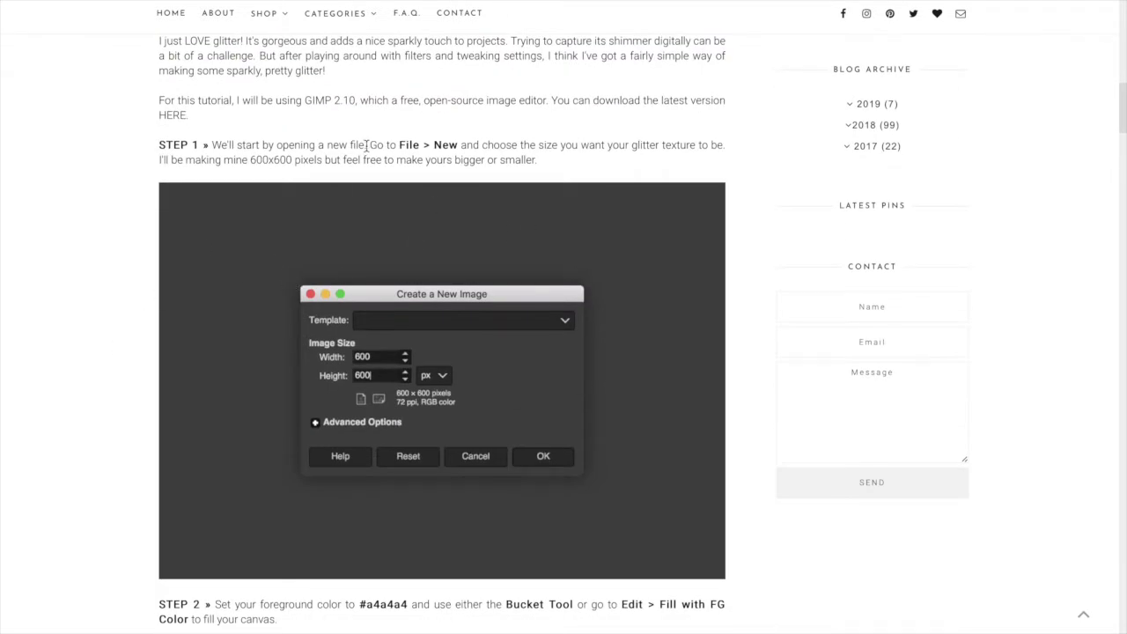
pyautogui.scroll(-10, 398, 319)
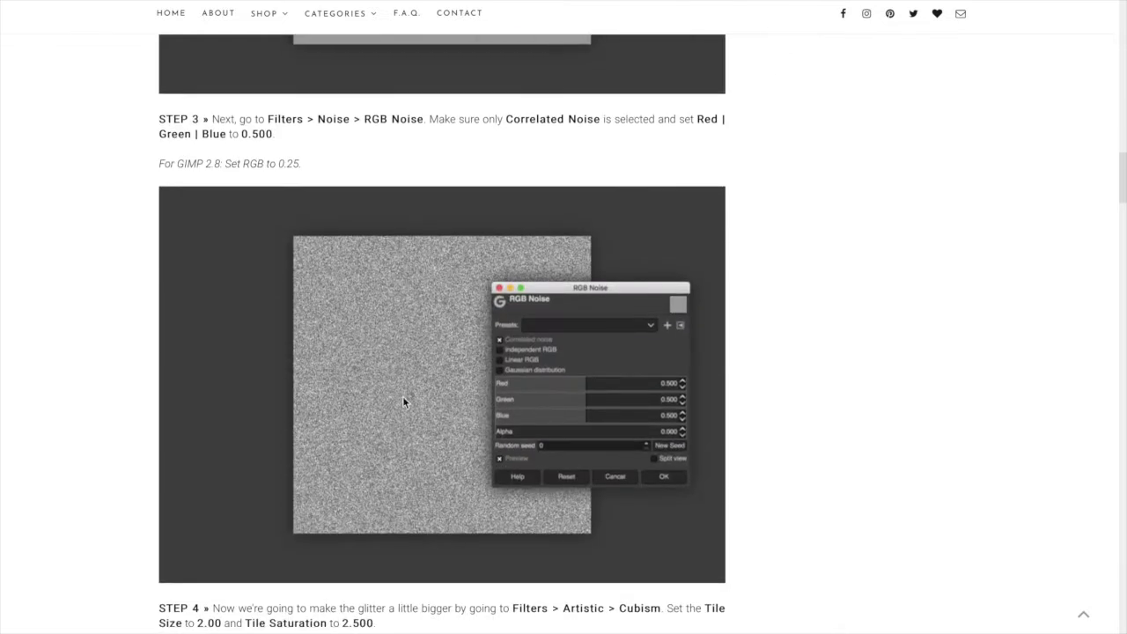
pyautogui.scroll(-20, 402, 396)
pyautogui.scroll(15, 403, 398)
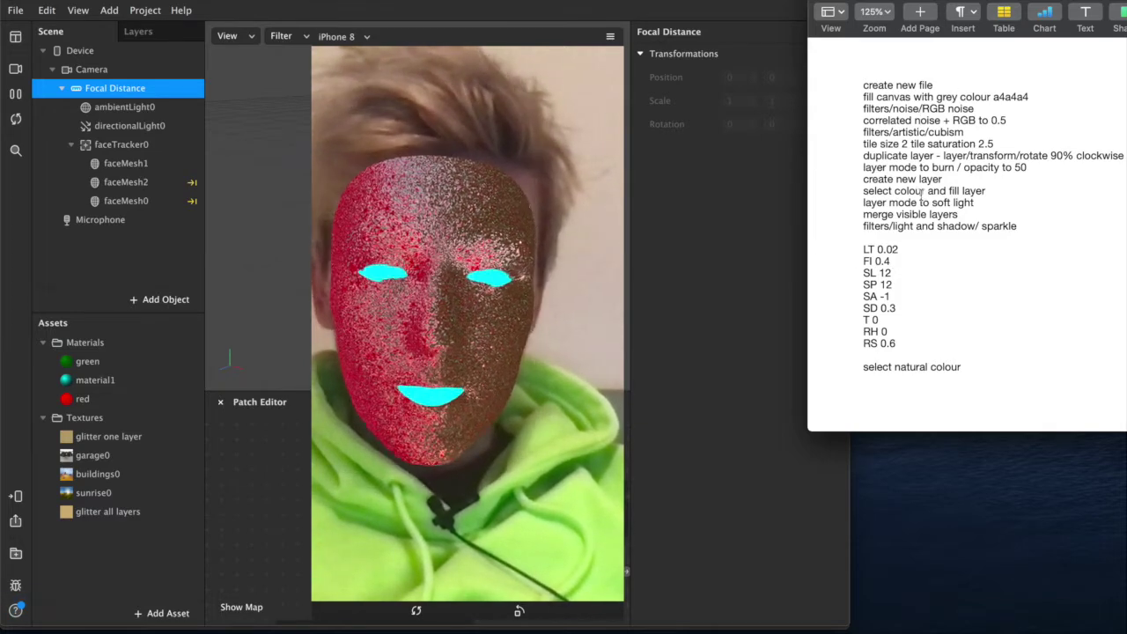
# In GIMP, inspect the glitter and glitter copy layers and toggle faceMasculine.jpg's visibility.
pyautogui.click(506, 619)
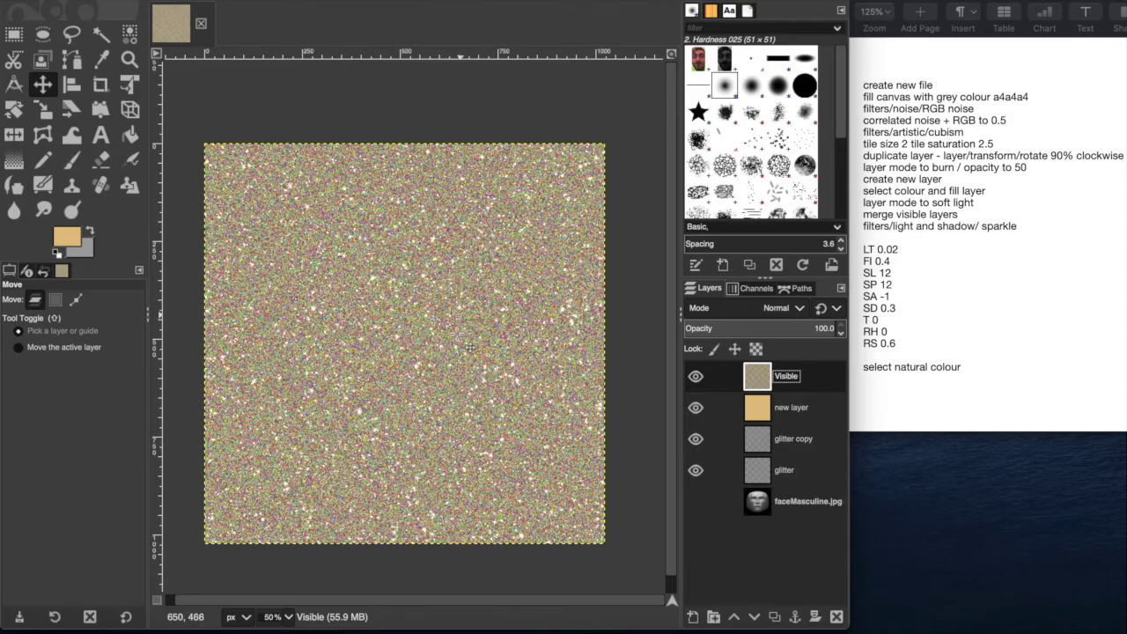
pyautogui.keyDown('ctrl'); pyautogui.scroll(3, 468, 347); pyautogui.keyUp('ctrl')
pyautogui.keyDown('ctrl'); pyautogui.scroll(-3, 475, 351); pyautogui.keyUp('ctrl')
pyautogui.click(793, 463)
pyautogui.click(792, 443)
pyautogui.click(786, 506)
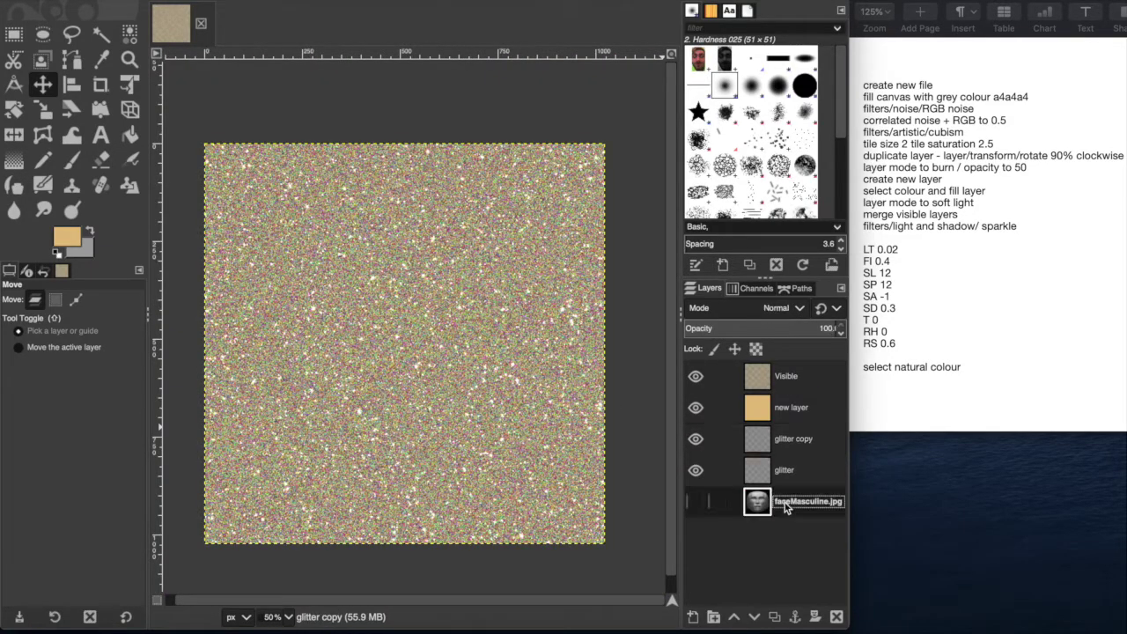
pyautogui.click(695, 501)
pyautogui.click(696, 501)
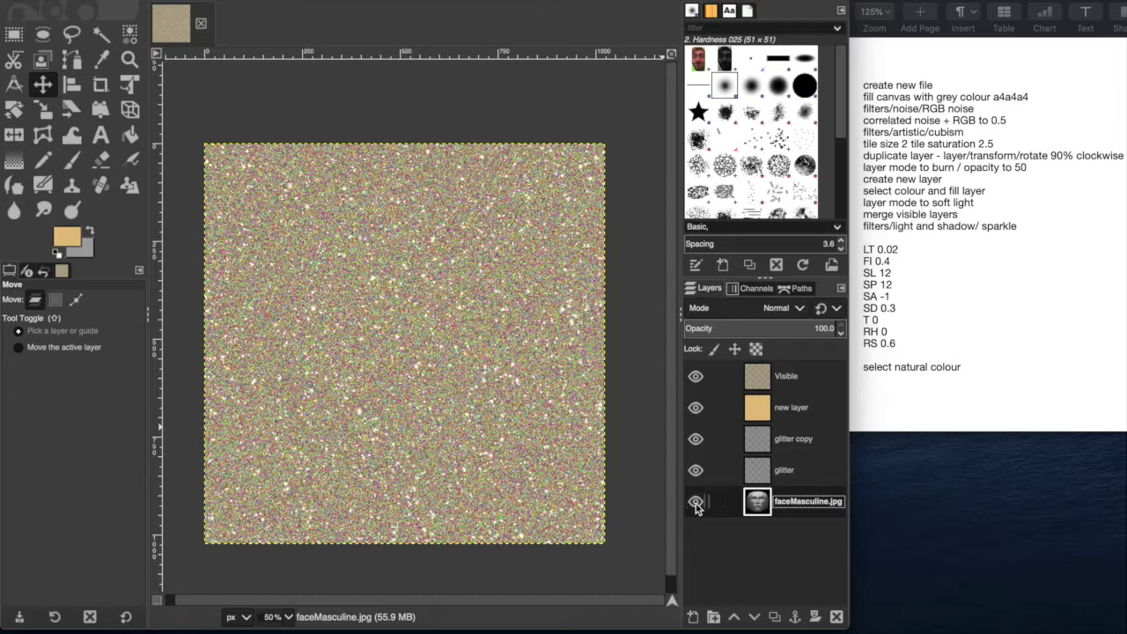
pyautogui.click(696, 502)
# Check the new layer, both glitter layers and the merged Visible layer, then move the notes aside.
pyautogui.click(790, 407)
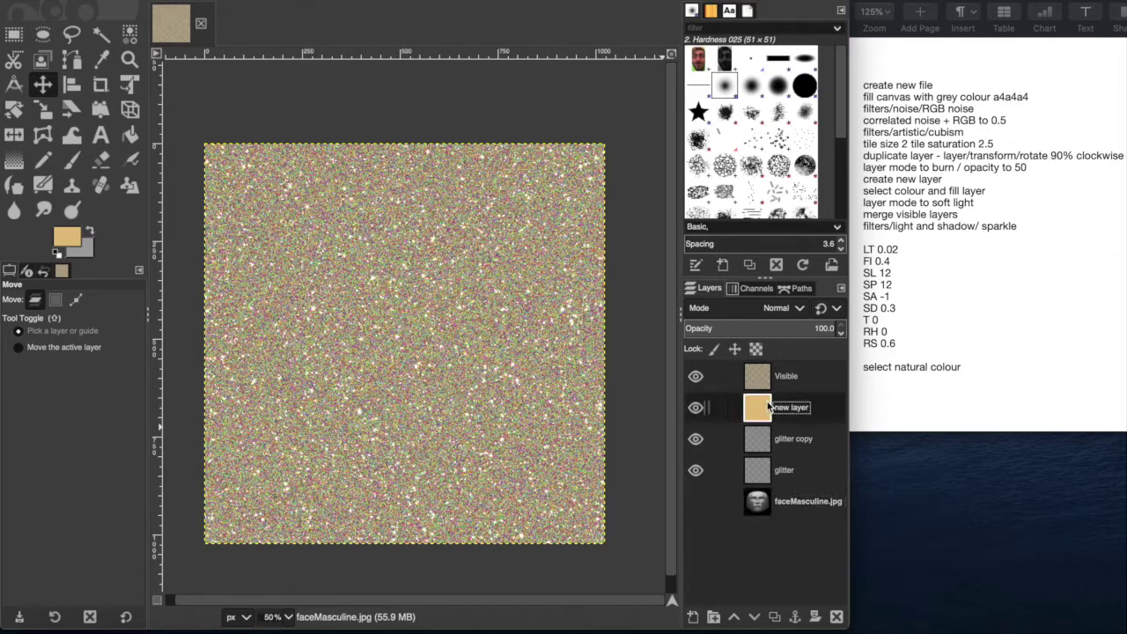
pyautogui.click(790, 438)
pyautogui.click(790, 470)
pyautogui.click(790, 405)
pyautogui.click(786, 377)
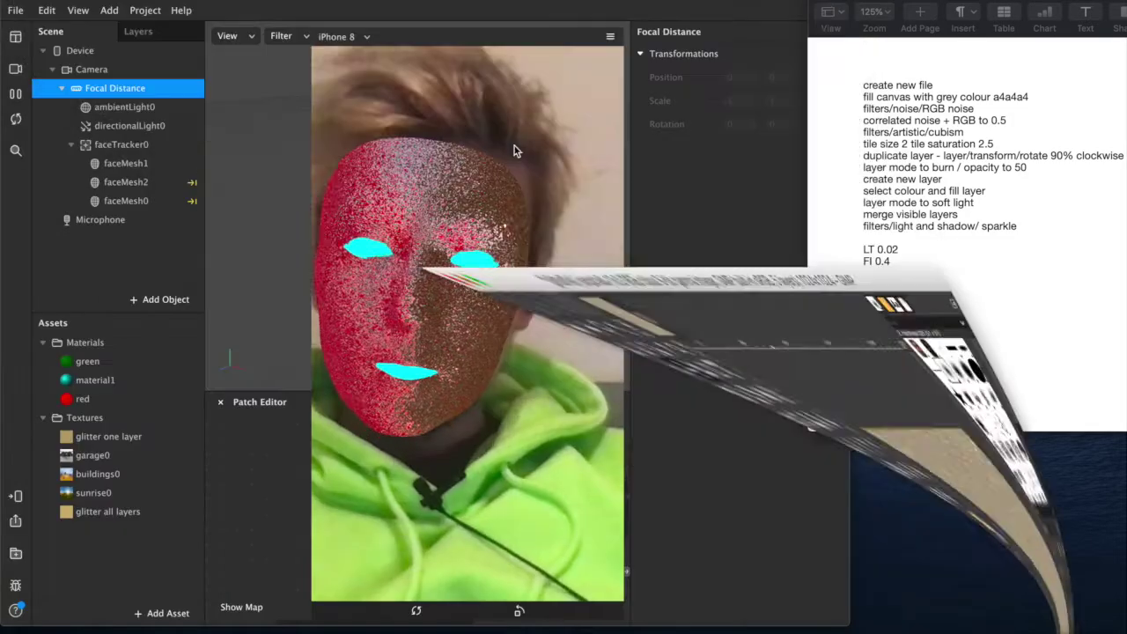
pyautogui.moveTo(889, 7); pyautogui.dragTo(931, 8)
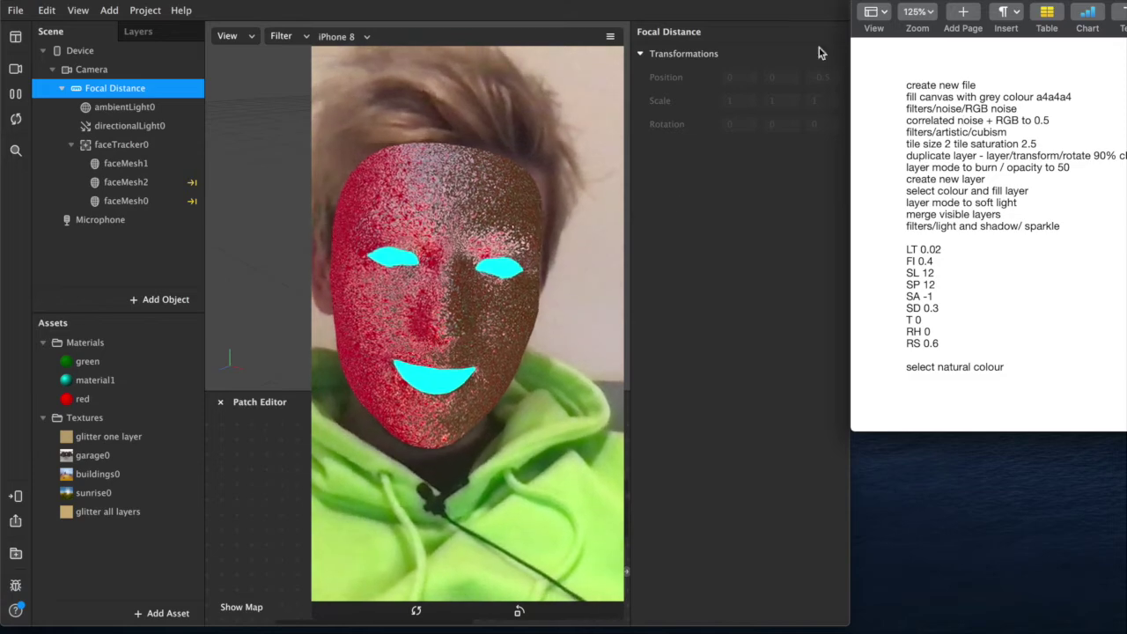
# Minimise the finished face filter project and maximise the second, empty project.
pyautogui.click(665, 207)
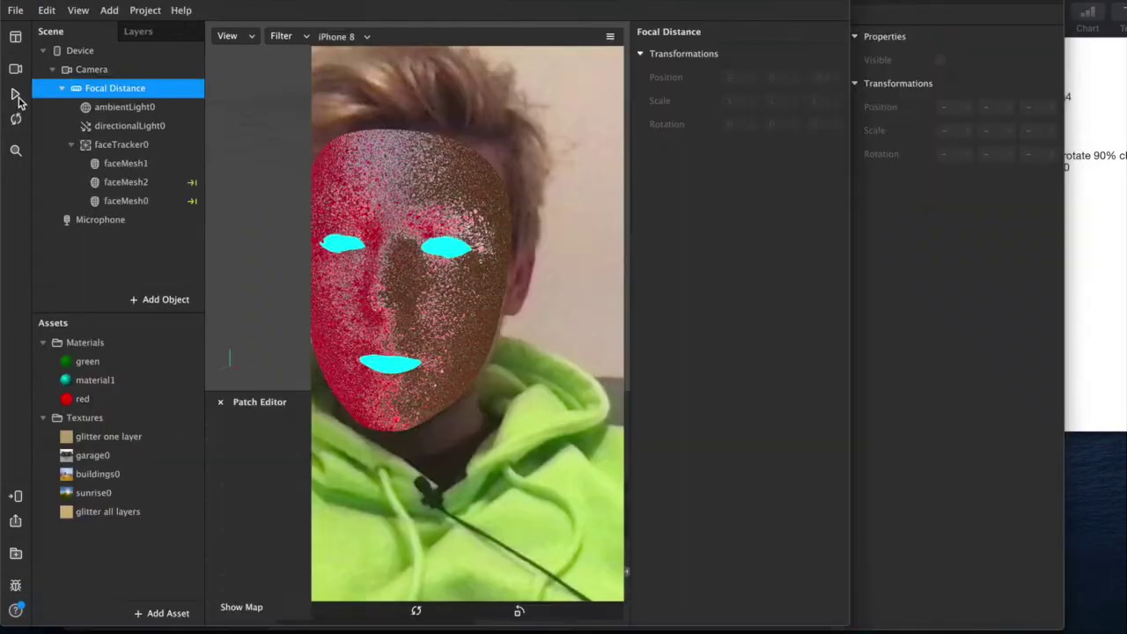
pyautogui.press('super+m')
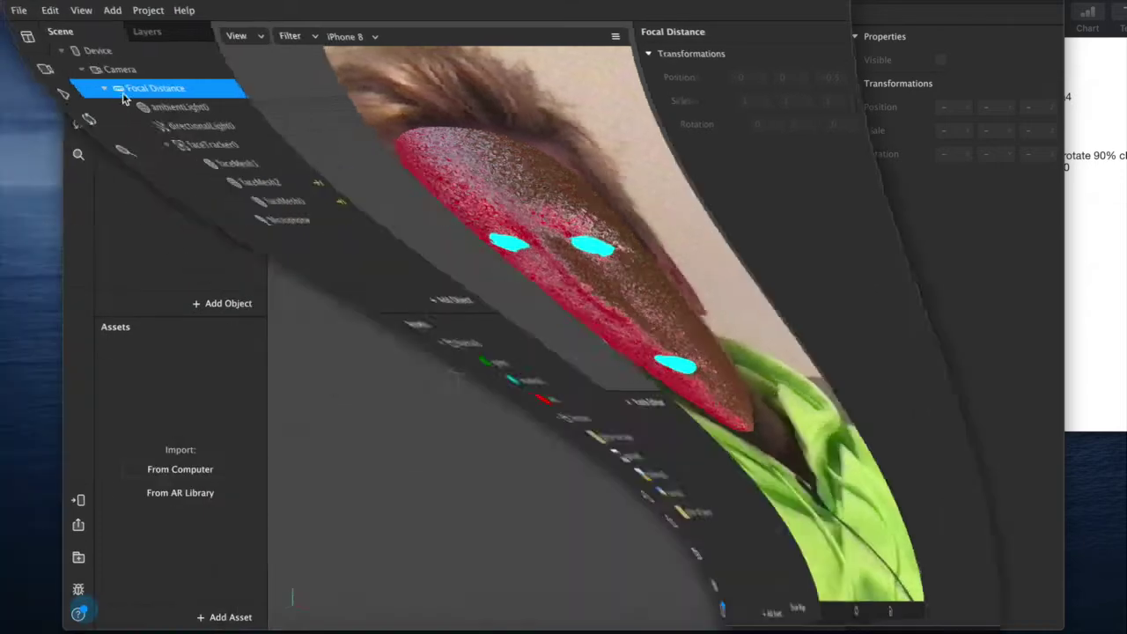
pyautogui.doubleClick(368, 8)
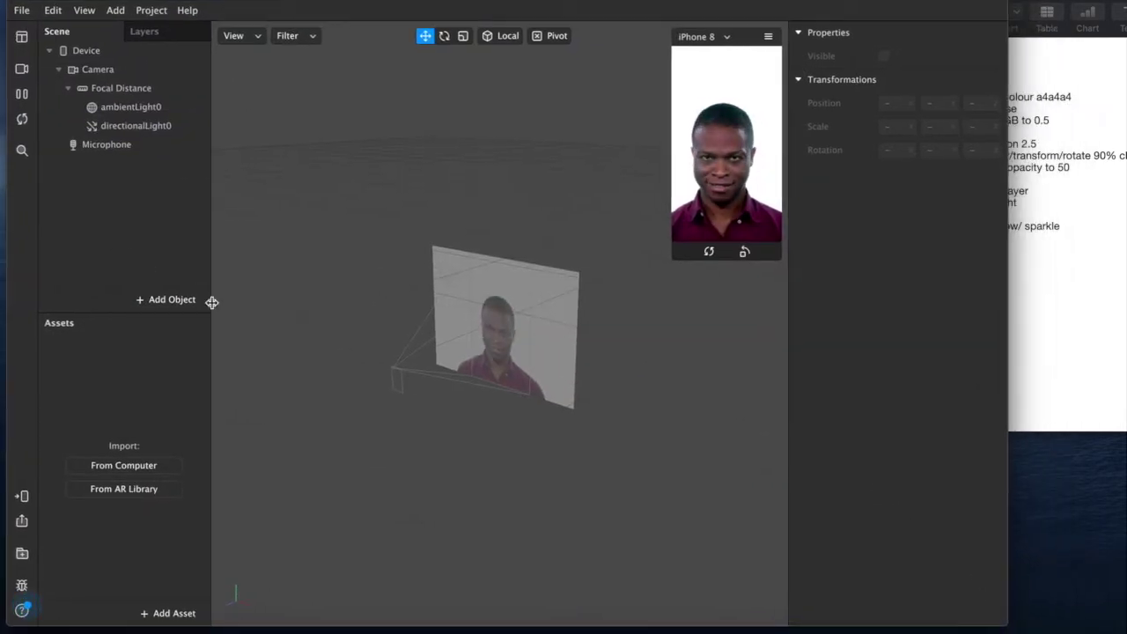
# Insert a face mesh, enlarge the simulator, and give the mesh a new material, material0.
pyautogui.click(166, 300)
pyautogui.click(56, 577)
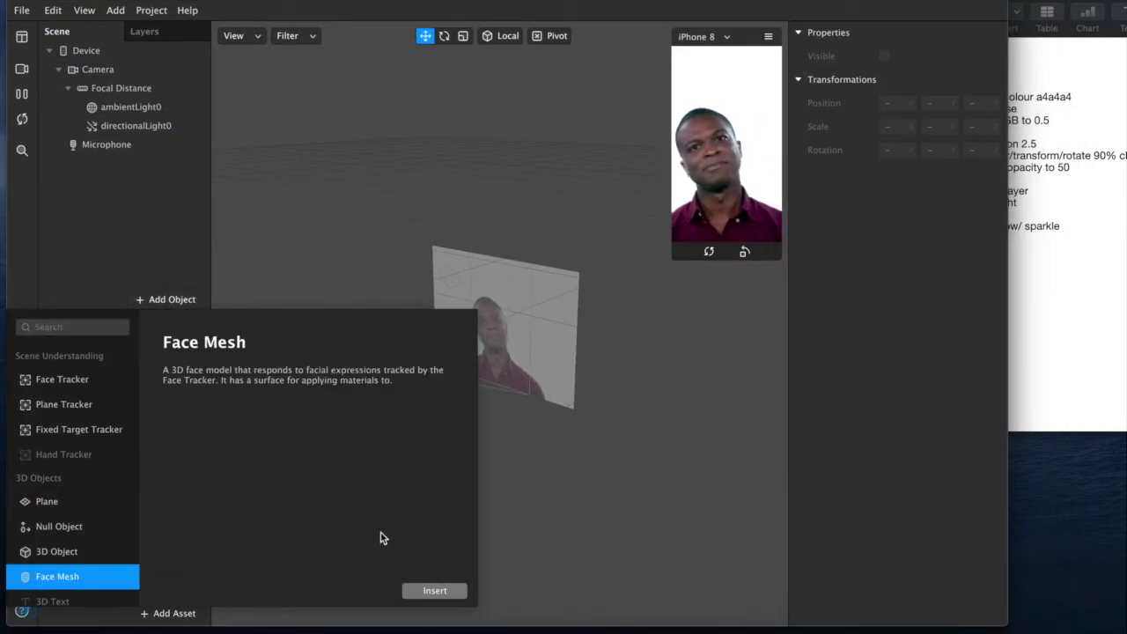
pyautogui.click(434, 590)
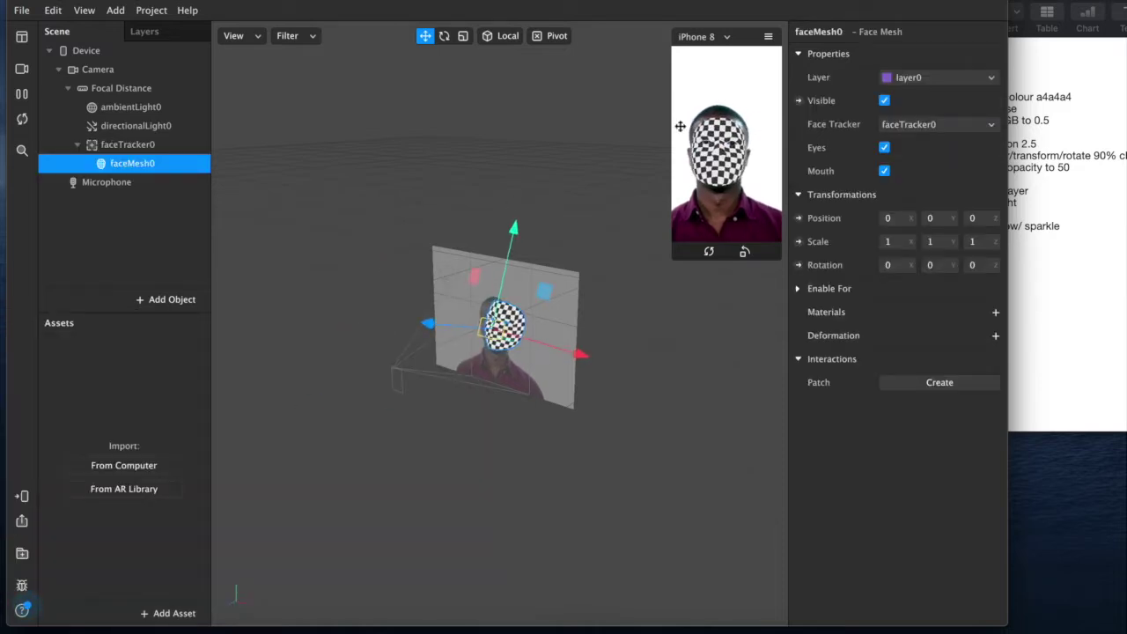
pyautogui.click(684, 253)
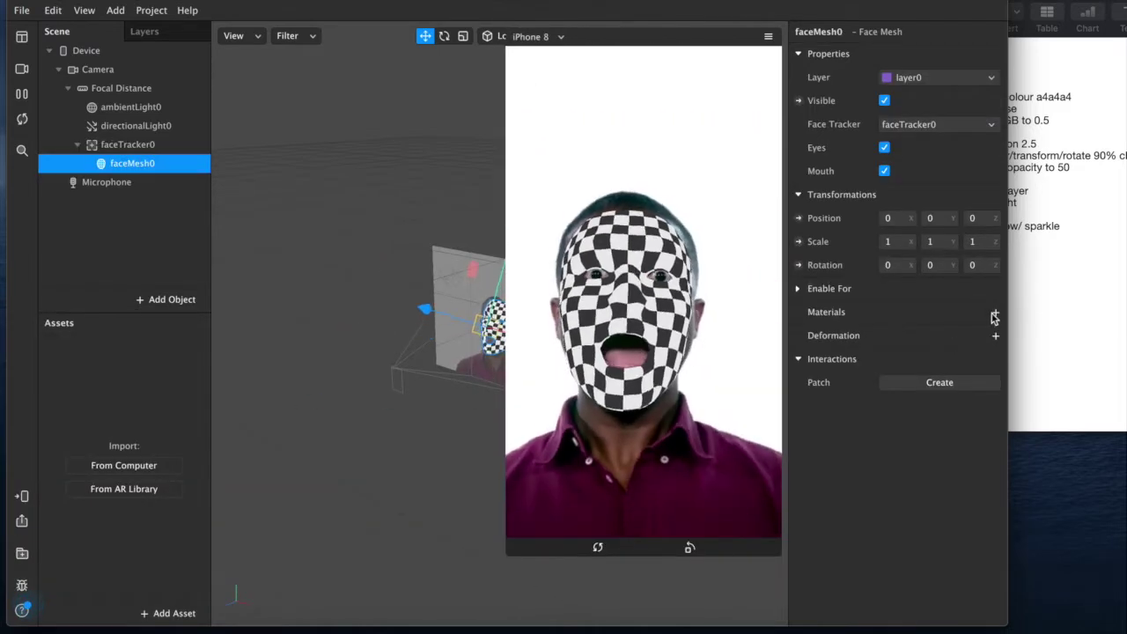
pyautogui.click(996, 312)
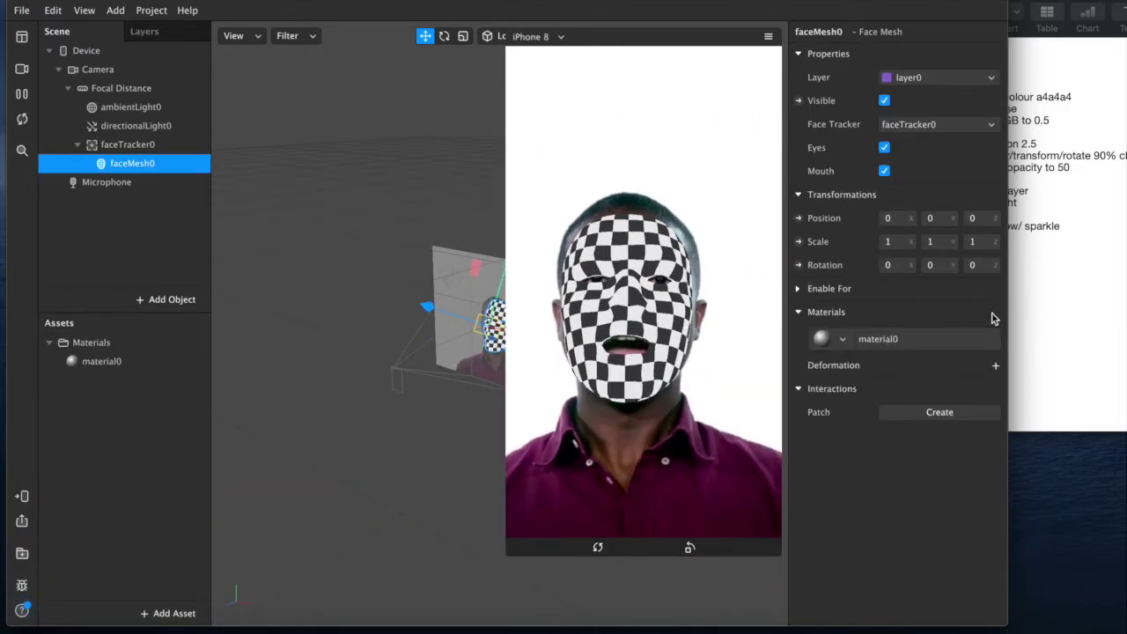
pyautogui.click(116, 363)
pyautogui.click(906, 56)
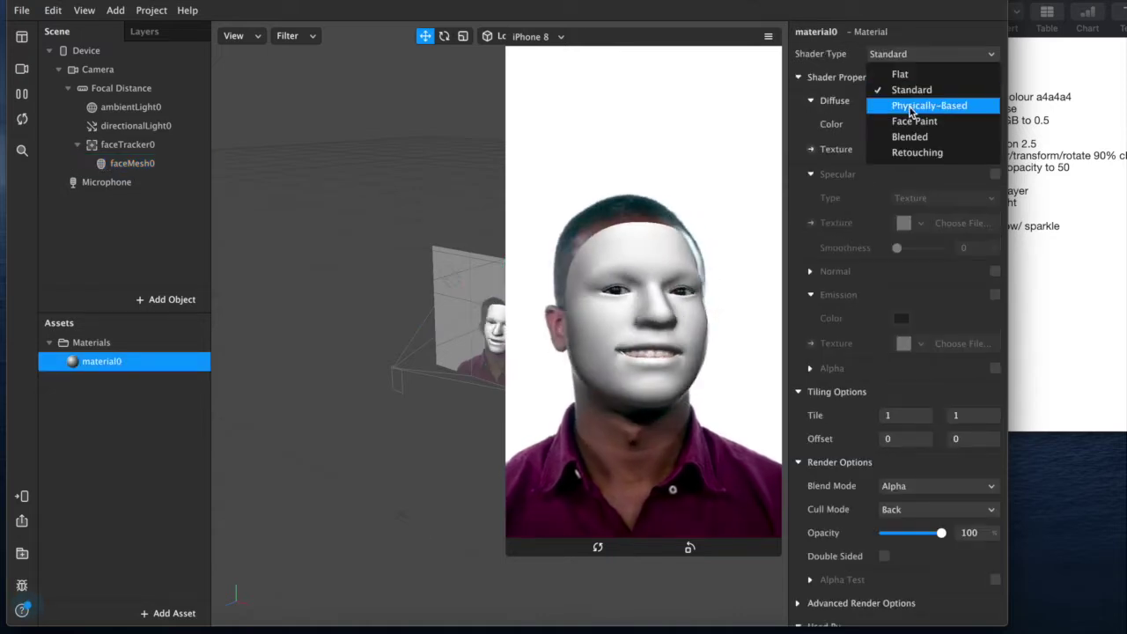
# Make material0 Physically-Based with glitterfile.png from the Desktop as its normal texture.
pyautogui.press('Return')
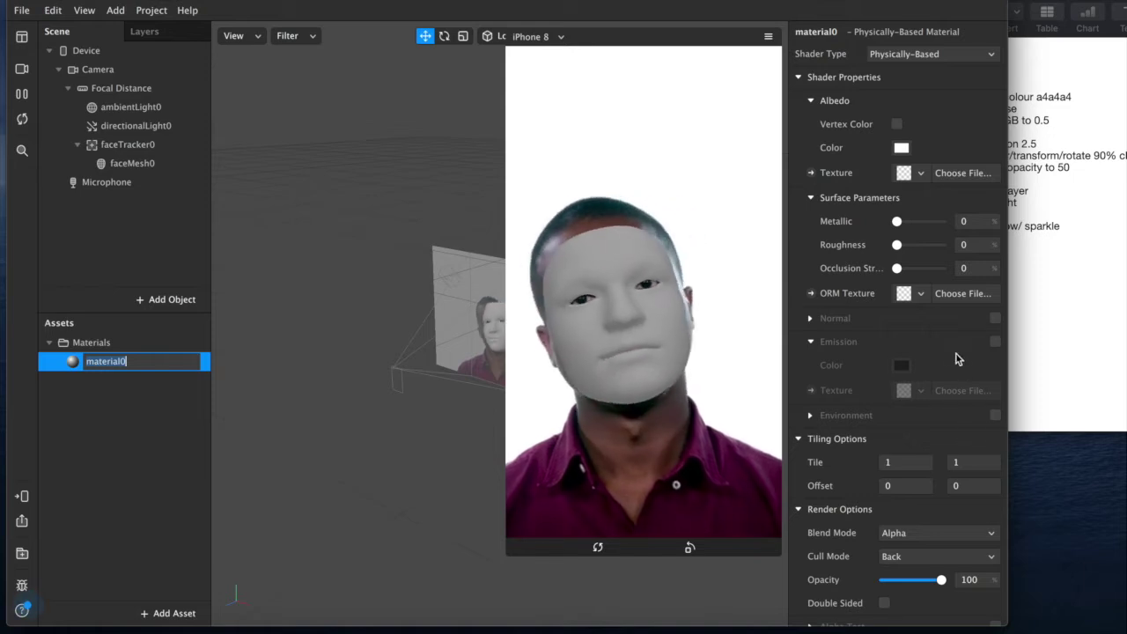
pyautogui.click(995, 318)
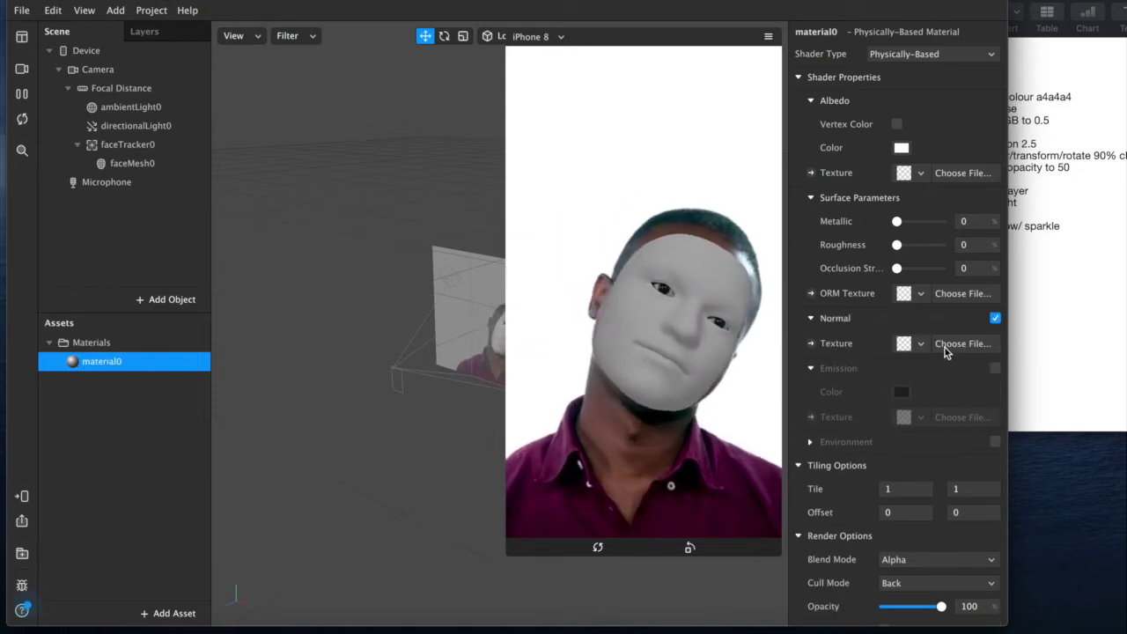
pyautogui.click(960, 345)
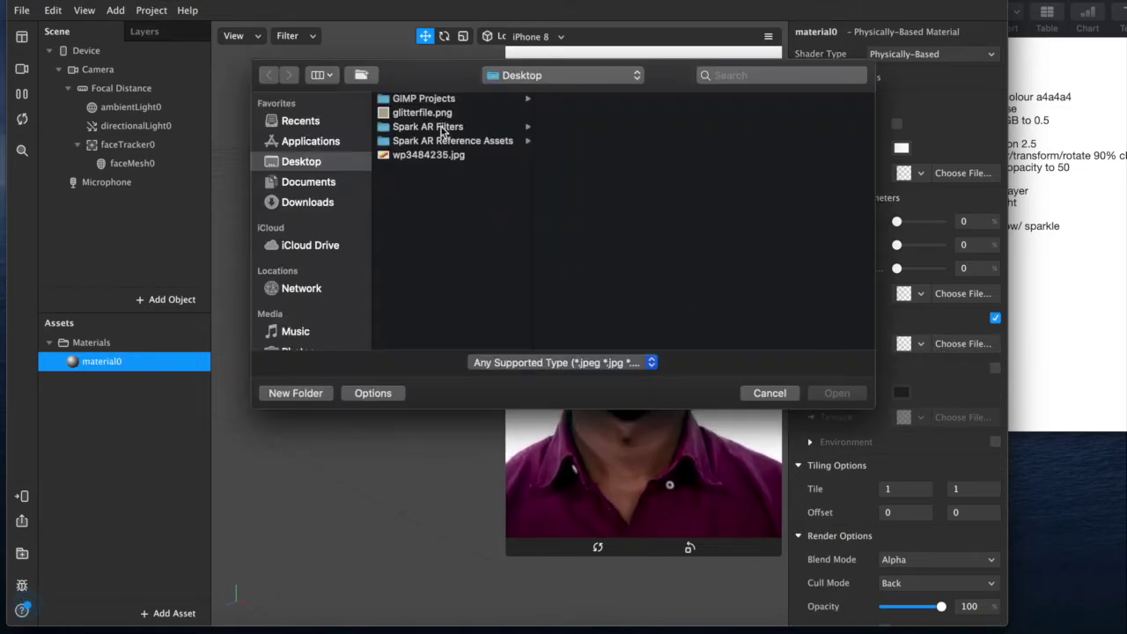
pyautogui.click(442, 117)
pyautogui.doubleClick(442, 121)
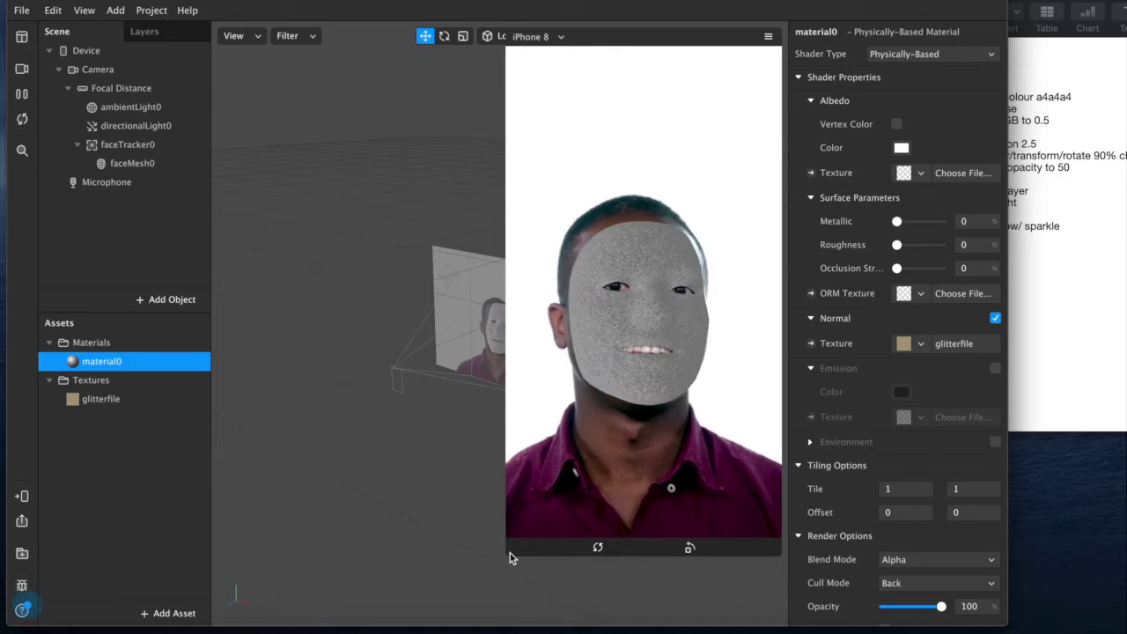
pyautogui.moveTo(506, 556); pyautogui.dragTo(470, 619)
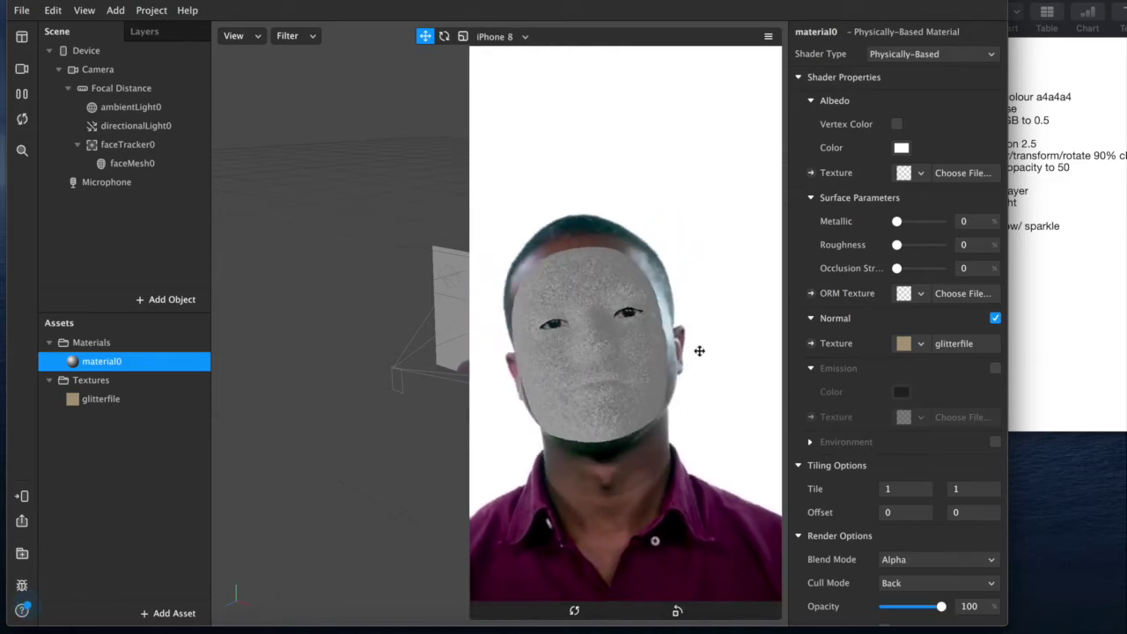
# Set material0's Roughness to 100 and Metallic to 54.
pyautogui.moveTo(896, 244); pyautogui.dragTo(949, 251)
pyautogui.moveTo(898, 221); pyautogui.dragTo(920, 221)
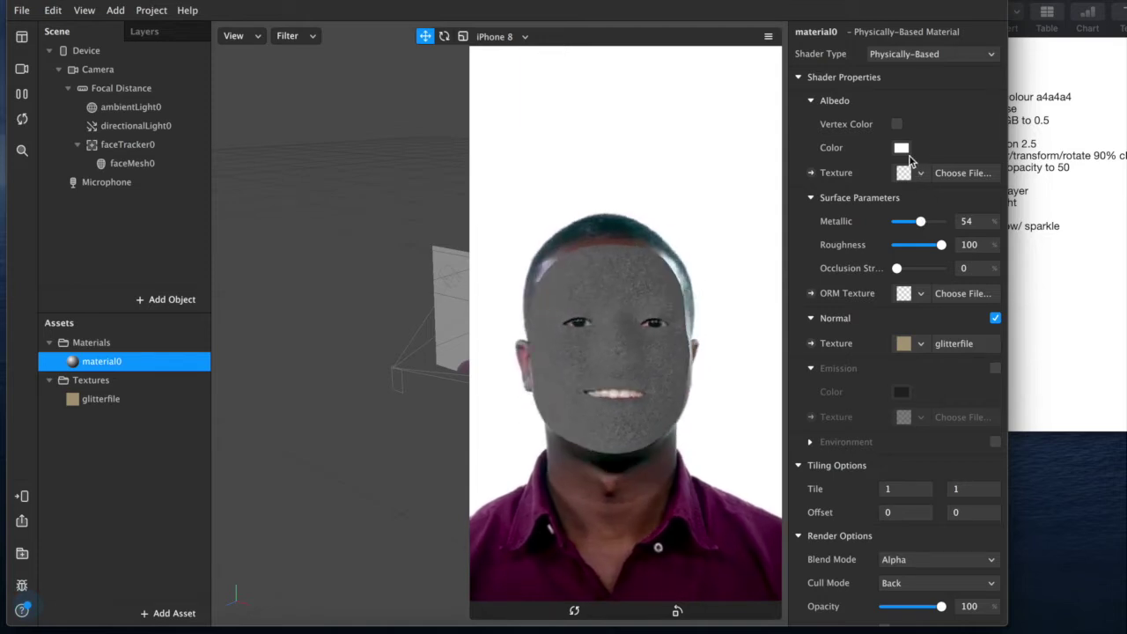
# Add the Neuer Zollhof environment texture preset, which appears as buildings0 in Textures.
pyautogui.click(171, 613)
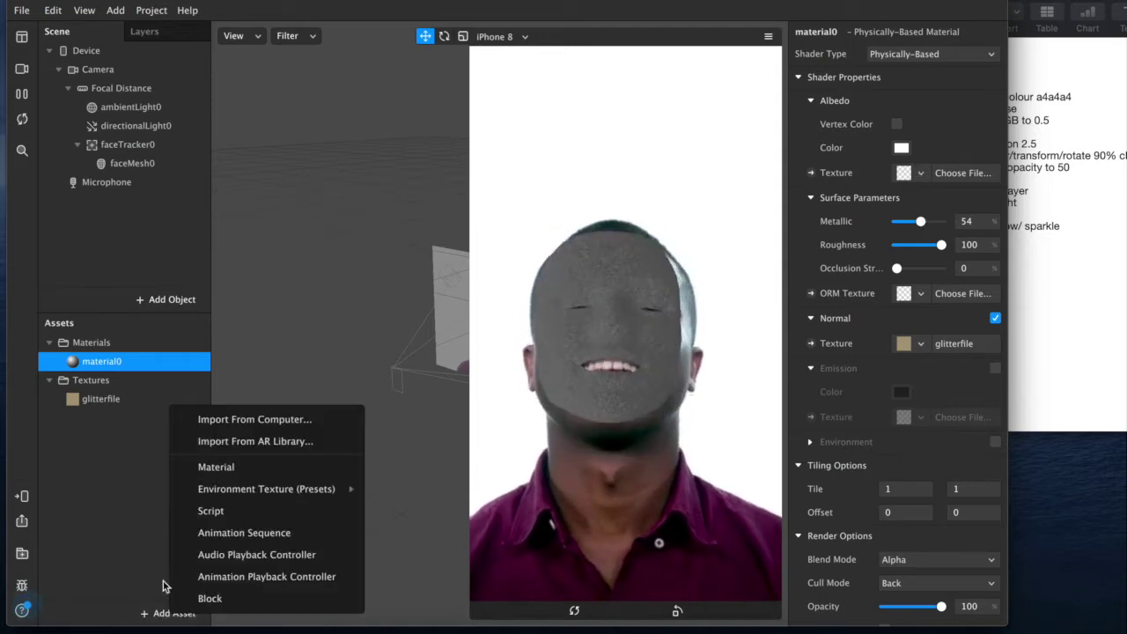
pyautogui.moveTo(295, 496)
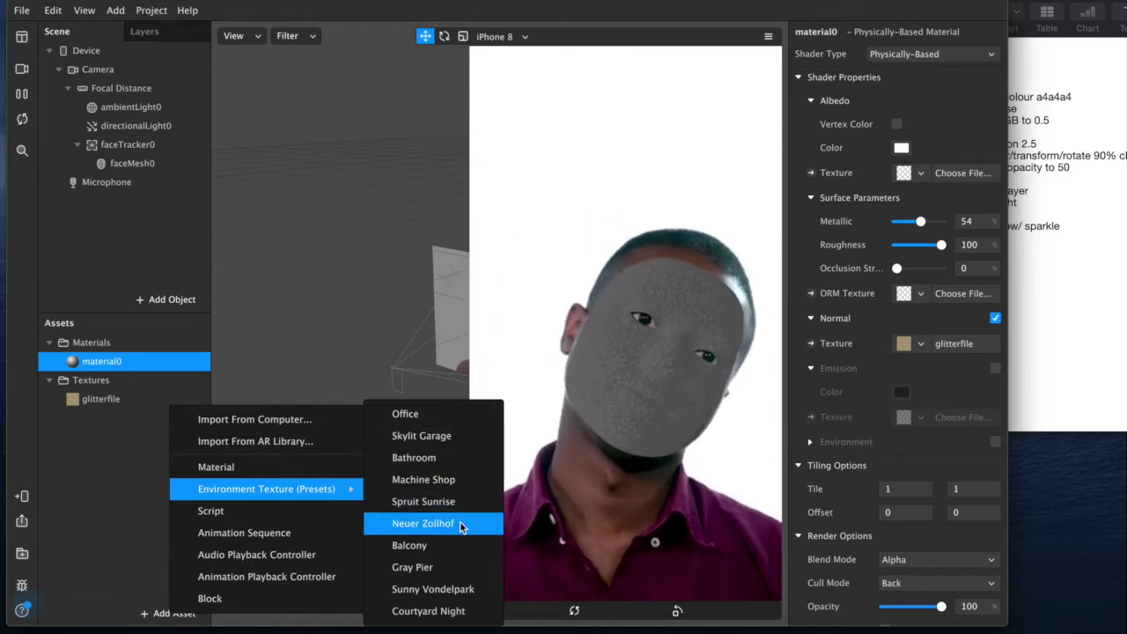
pyautogui.click(423, 523)
pyautogui.doubleClick(108, 418)
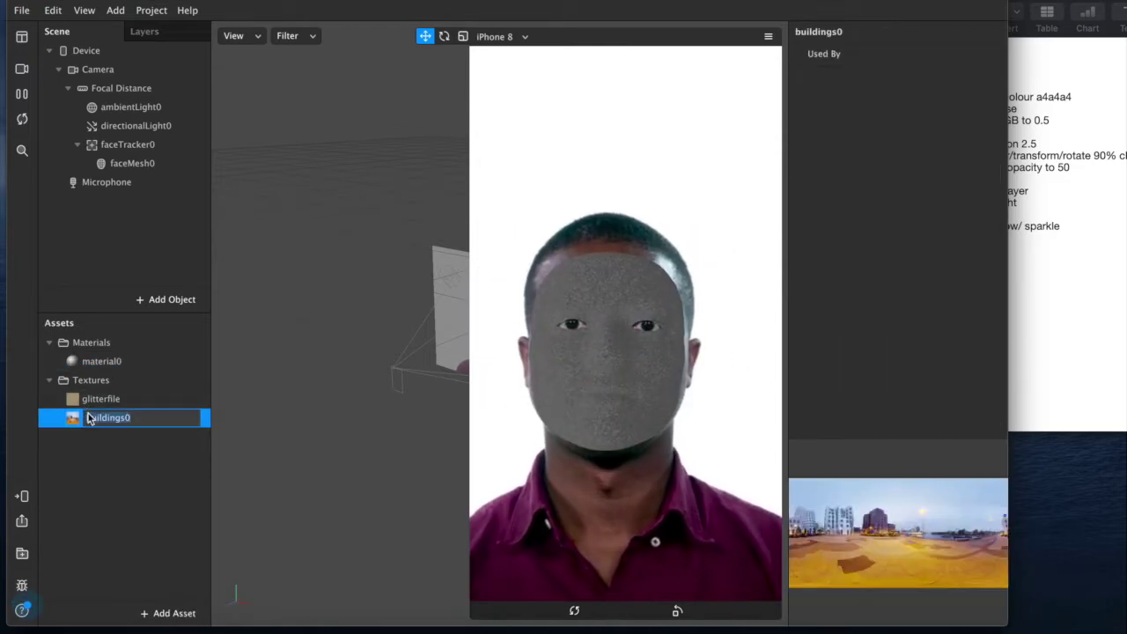
pyautogui.click(105, 400)
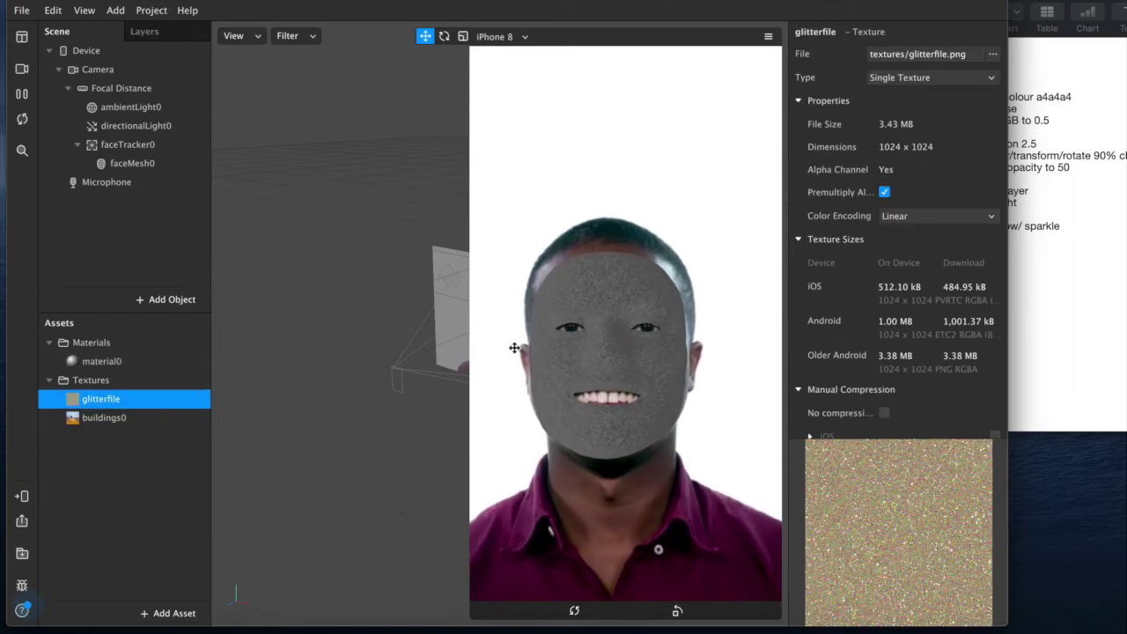
pyautogui.click(89, 361)
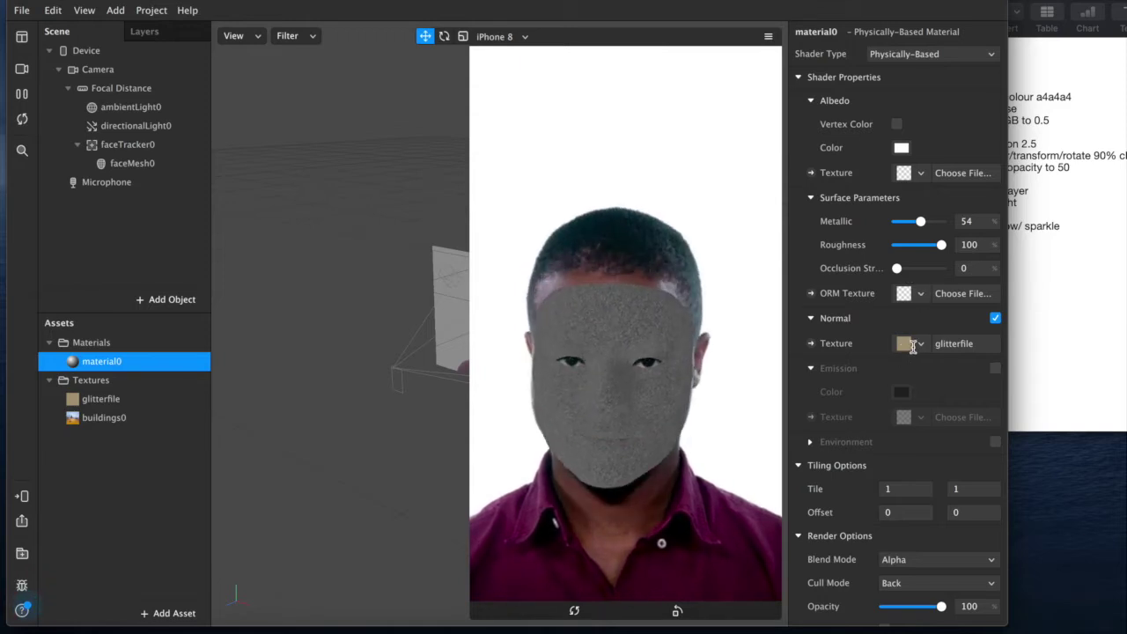
# Reflect buildings0 as material0's environment and lower Roughness to 60 and Metallic to 38.
pyautogui.click(995, 442)
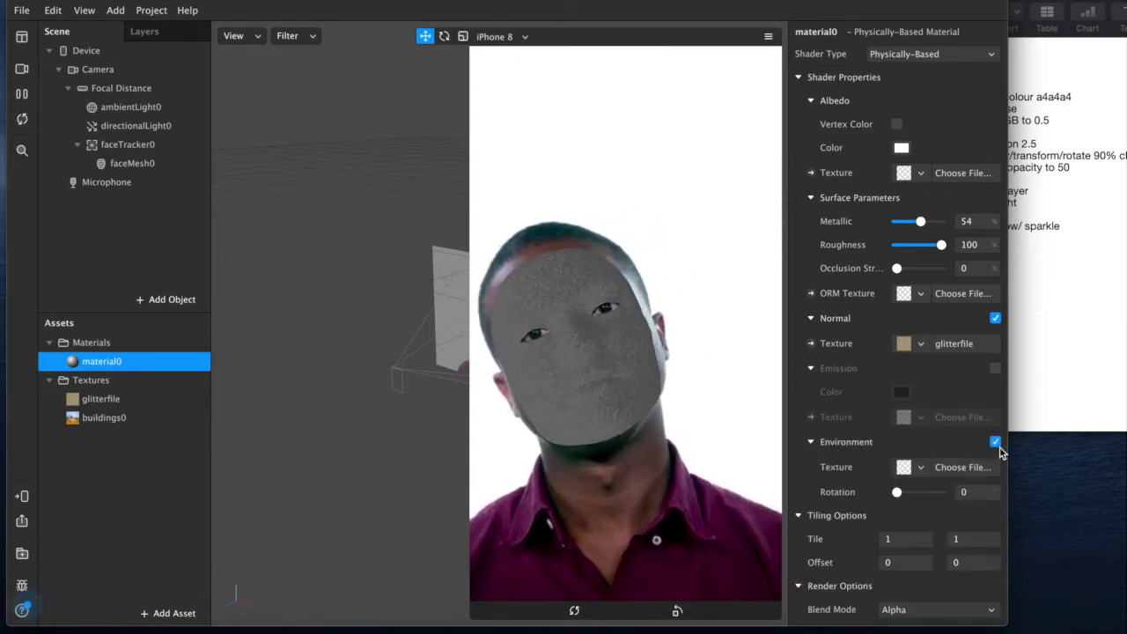
pyautogui.click(907, 467)
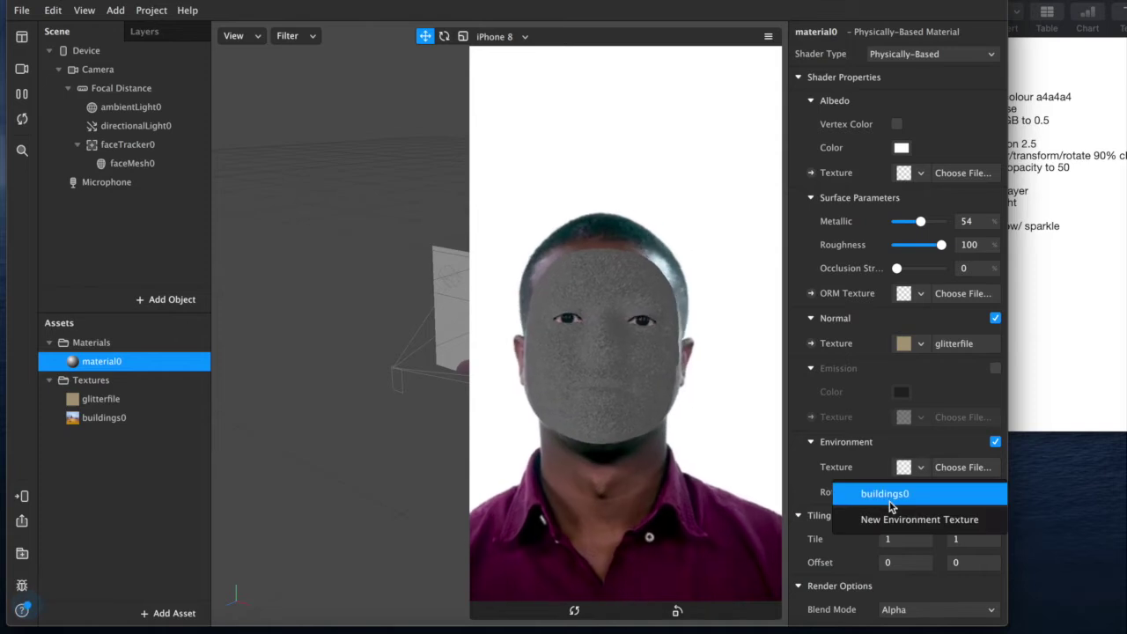
pyautogui.click(894, 494)
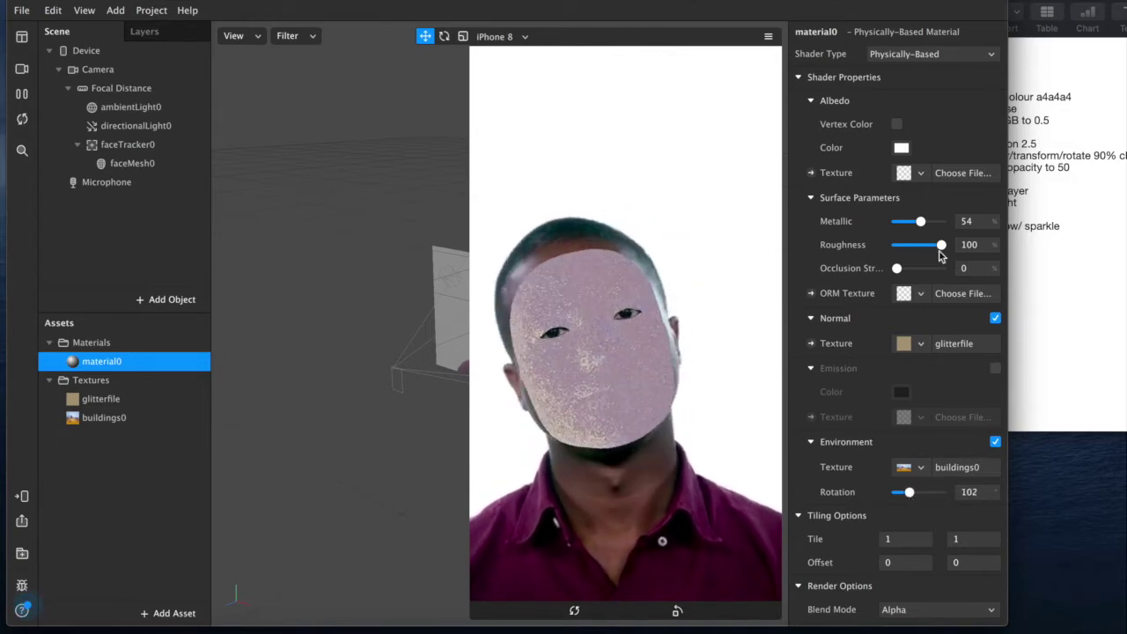
pyautogui.moveTo(938, 252); pyautogui.dragTo(916, 226)
# Make material0's albedo colour red and set Metallic to 56 and Roughness to 40.
pyautogui.click(901, 147)
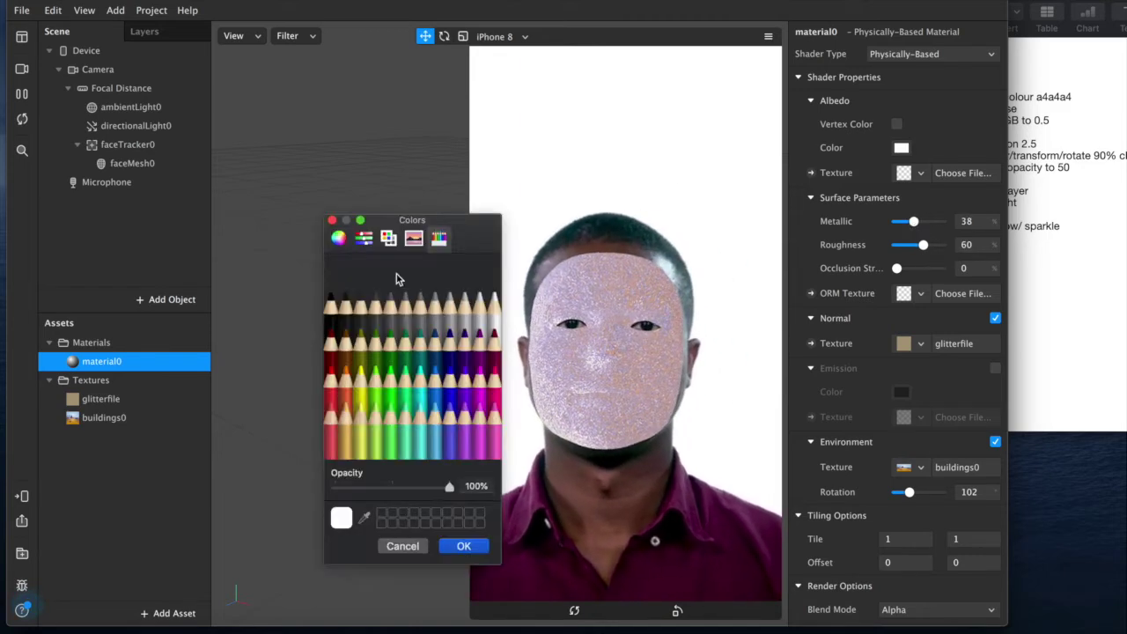
pyautogui.click(407, 339)
pyautogui.click(347, 346)
pyautogui.click(338, 369)
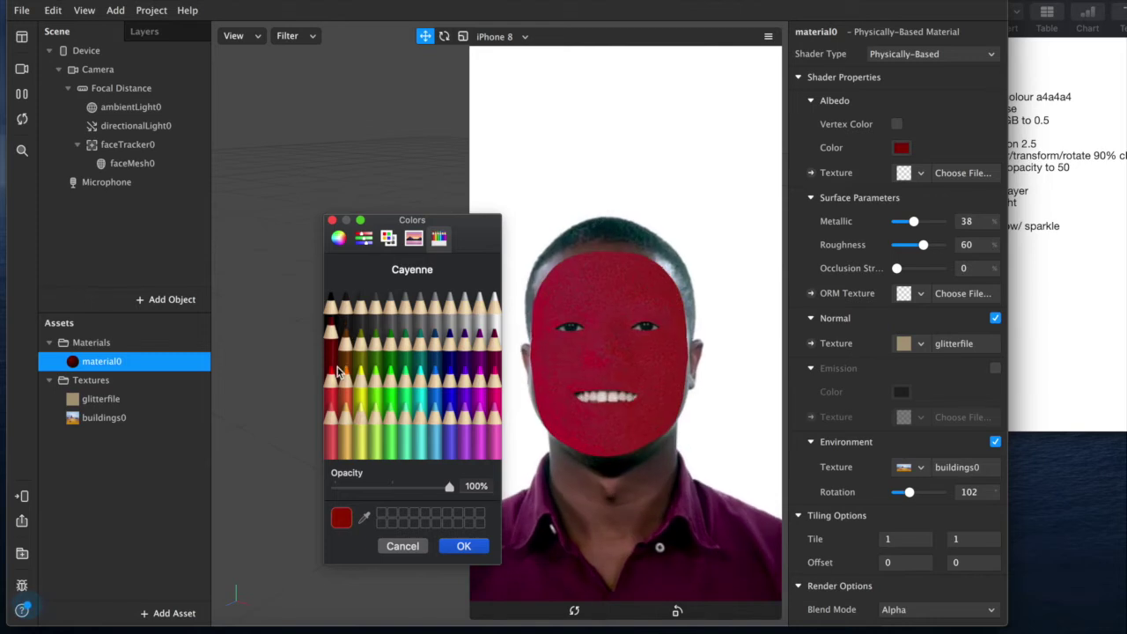
pyautogui.click(458, 546)
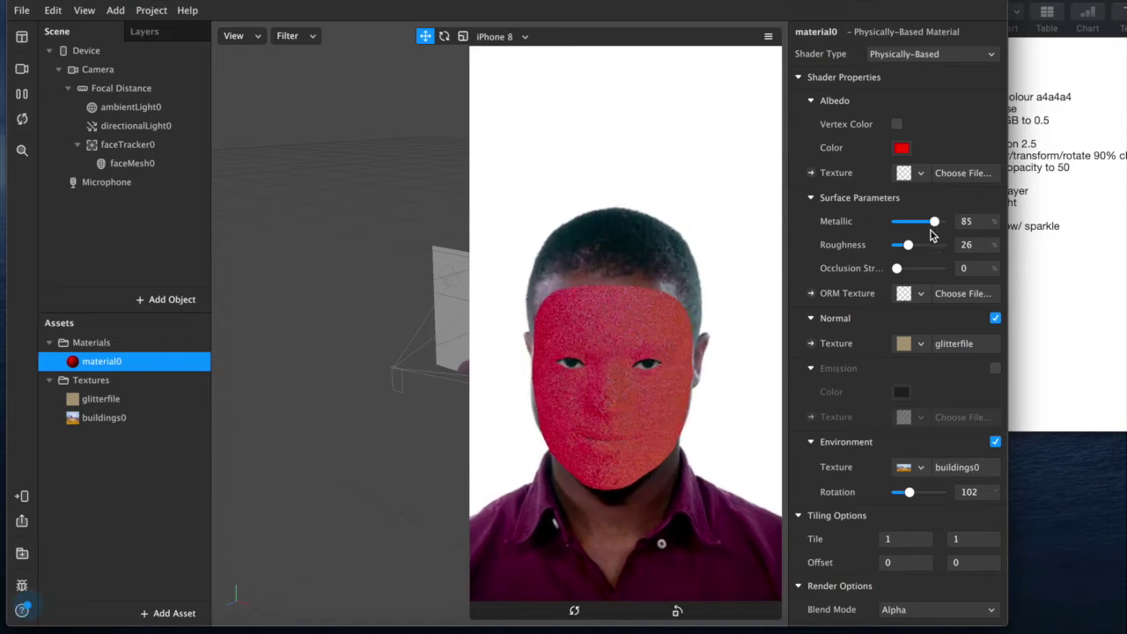
pyautogui.moveTo(911, 250)
pyautogui.mouseDown()
pyautogui.moveTo(934, 245)
pyautogui.moveTo(918, 222)
pyautogui.moveTo(903, 229)
pyautogui.moveTo(925, 224)
pyautogui.moveTo(914, 245)
pyautogui.mouseUp()
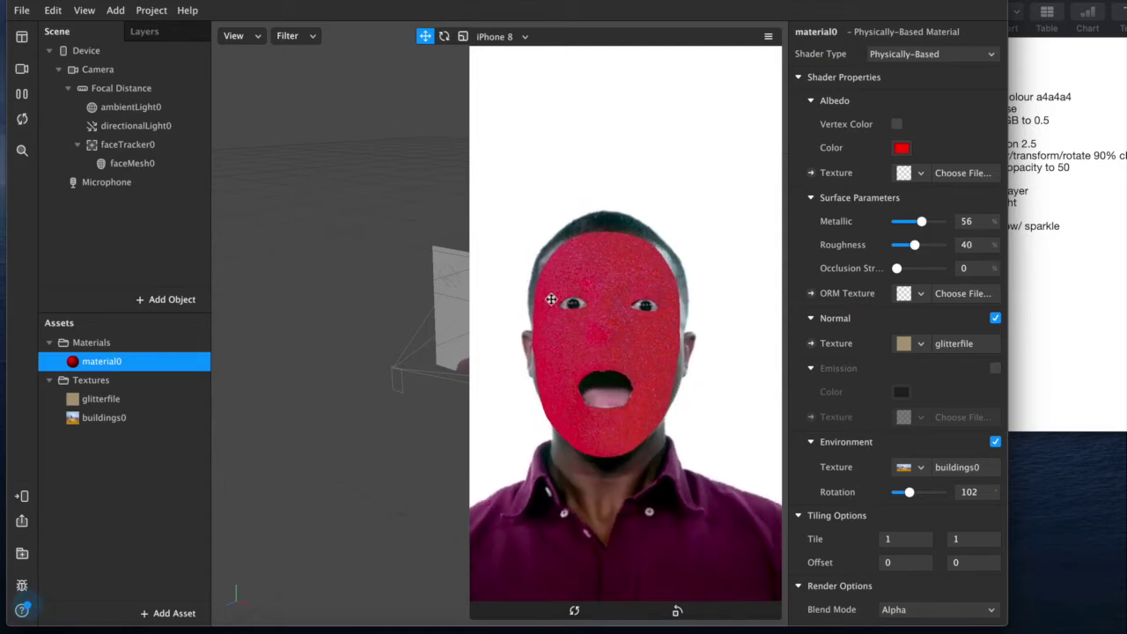
pyautogui.click(22, 67)
# Preview on the FaceTime HD Camera and add the Sunny Vondelpark environment texture preset.
pyautogui.click(112, 95)
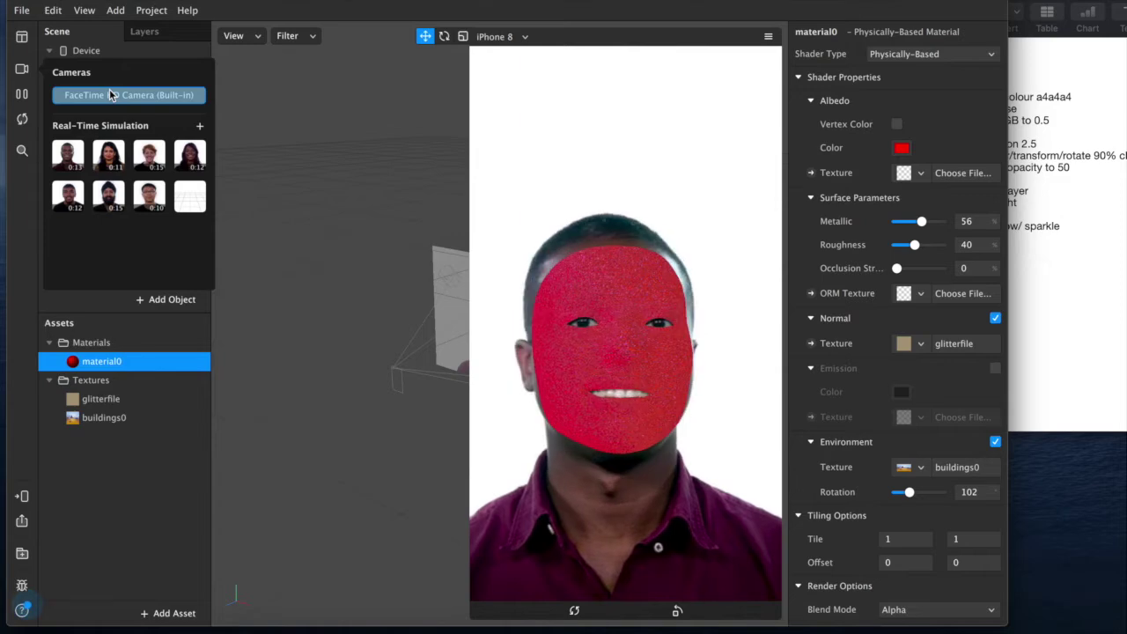
pyautogui.click(162, 616)
pyautogui.moveTo(239, 491)
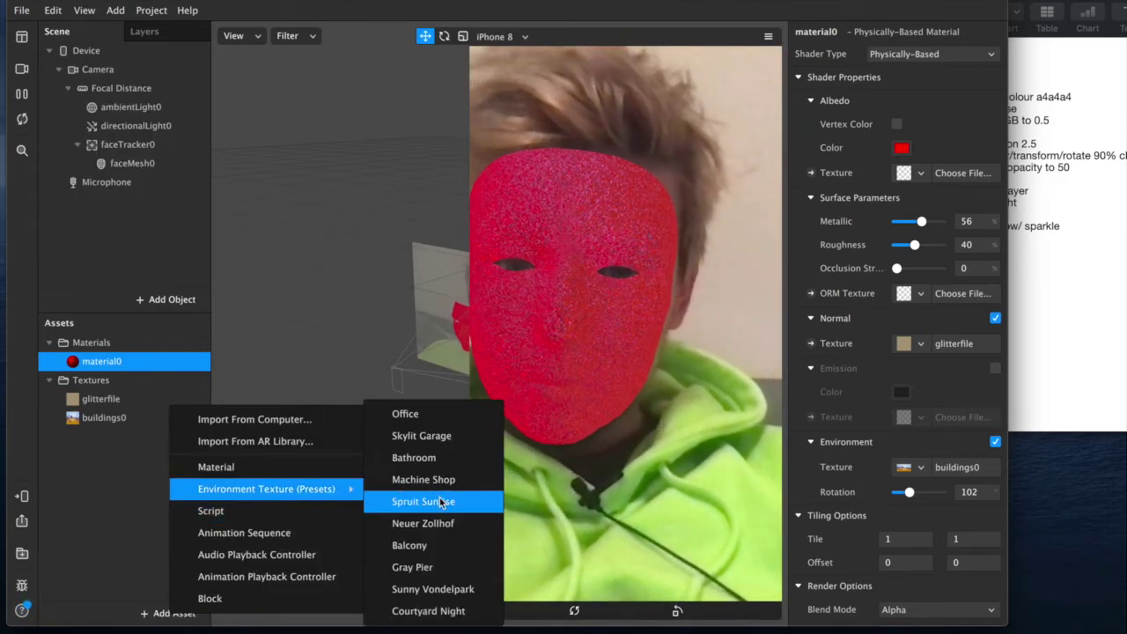
pyautogui.click(432, 589)
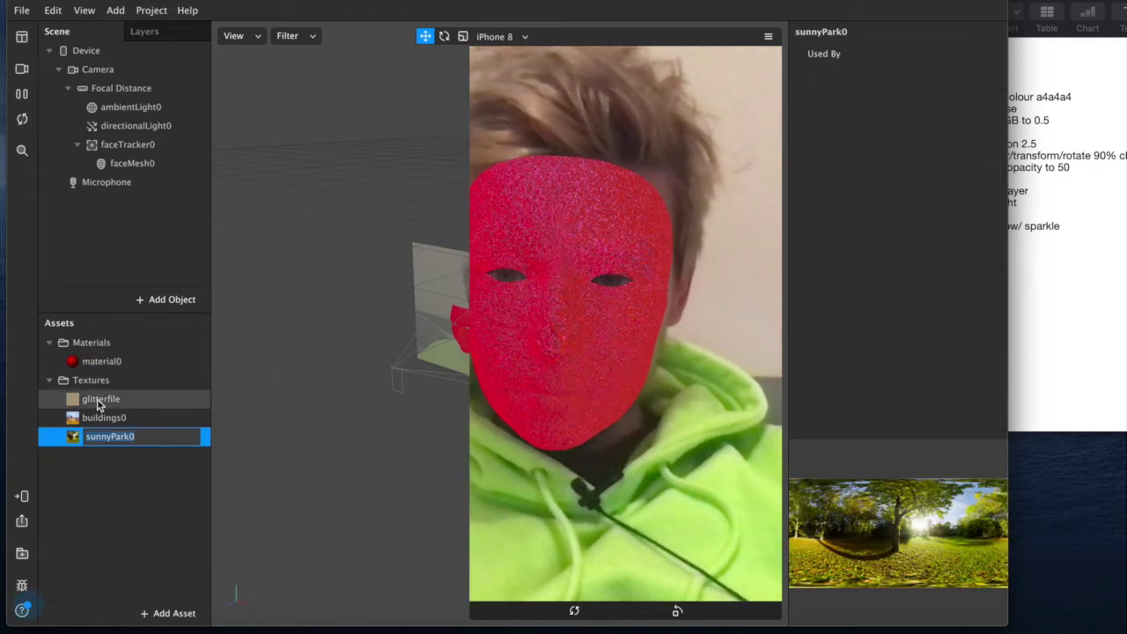
pyautogui.click(99, 399)
pyautogui.click(100, 361)
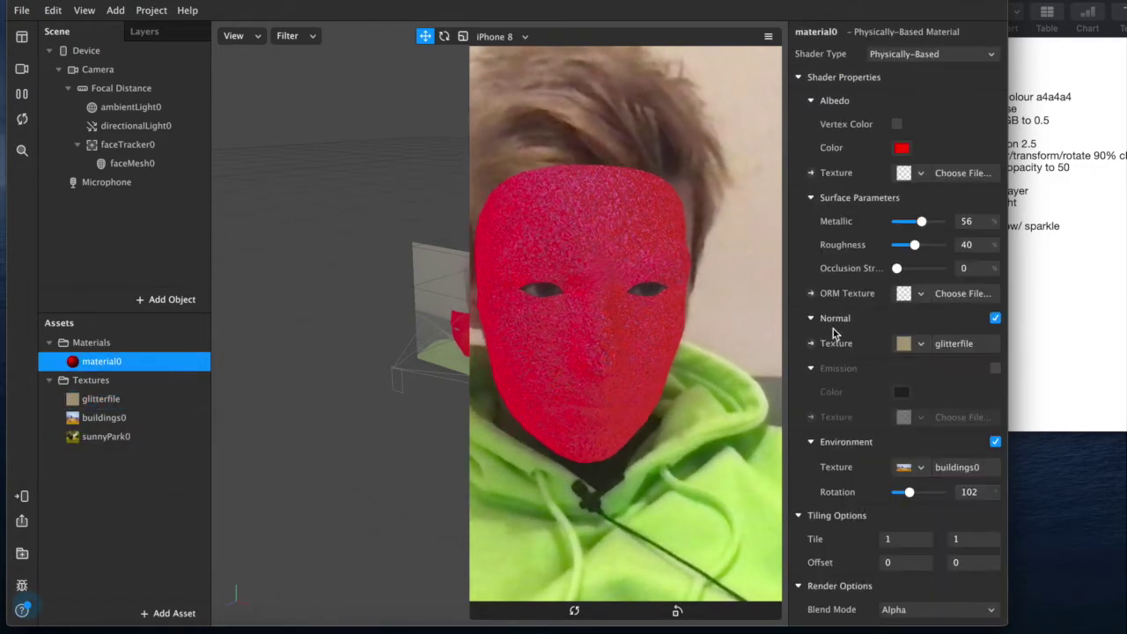
# Set material0's environment texture to sunnyPark0 and rotate it to 174.
pyautogui.click(910, 467)
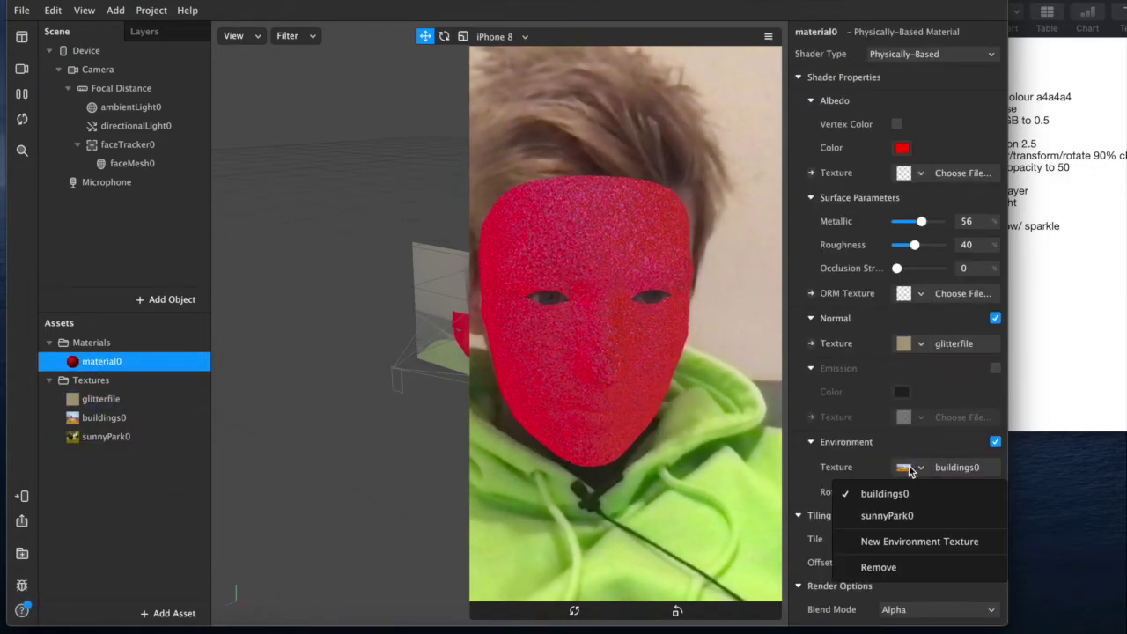
pyautogui.click(894, 513)
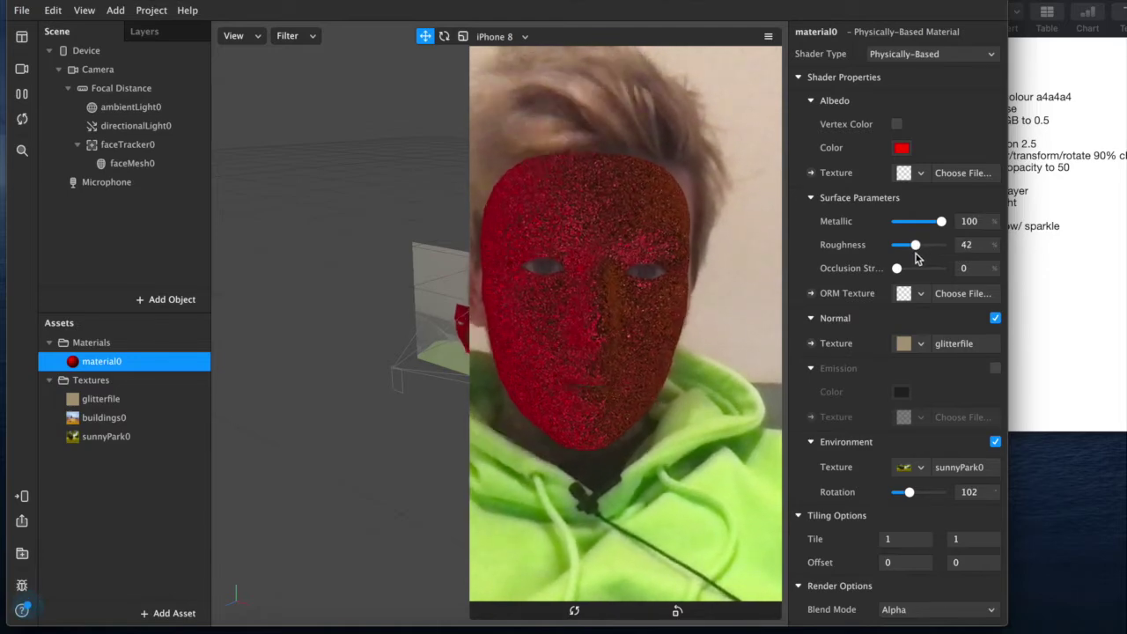
pyautogui.moveTo(912, 496); pyautogui.dragTo(928, 495)
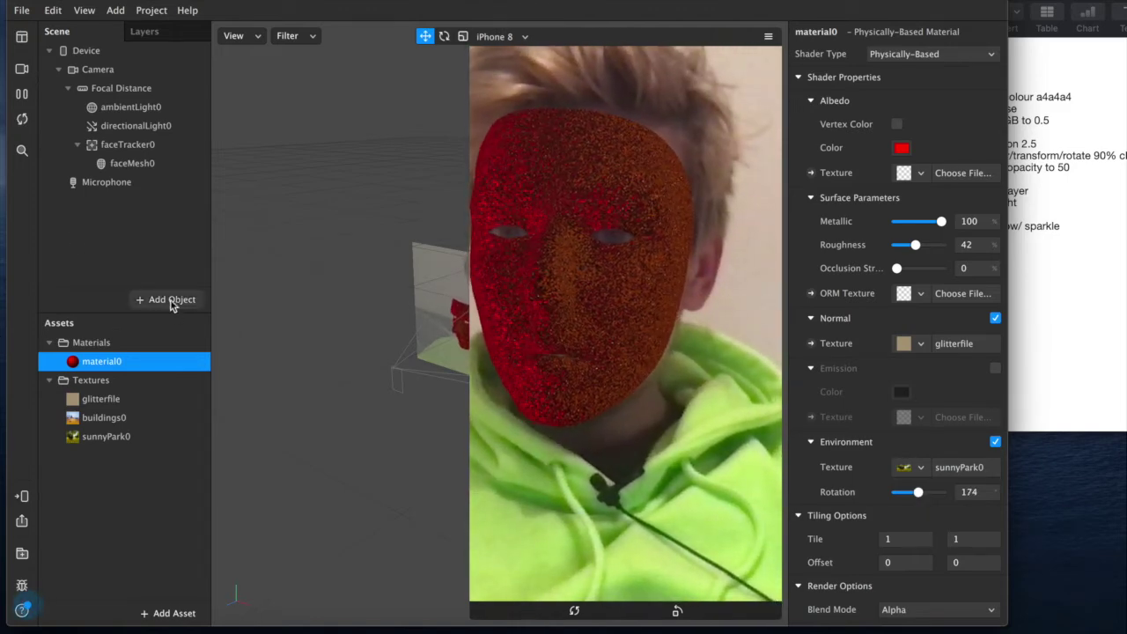
pyautogui.click(171, 301)
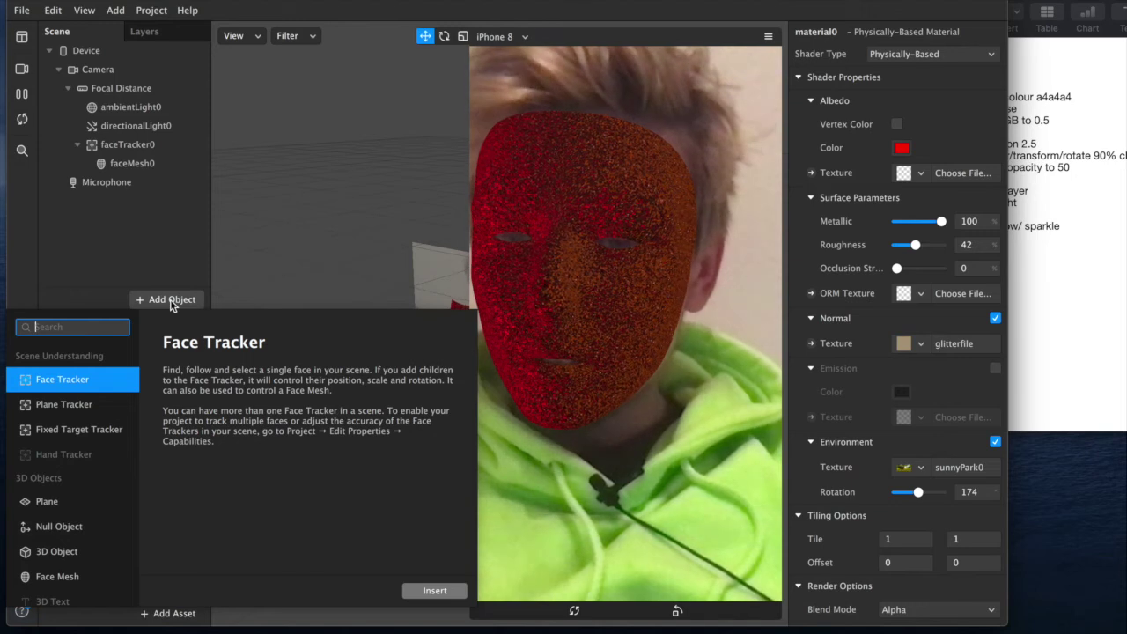
# Insert a face mesh under faceTracker0, rename it 'eyes', and create material1 for it.
pyautogui.click(70, 576)
pyautogui.click(431, 591)
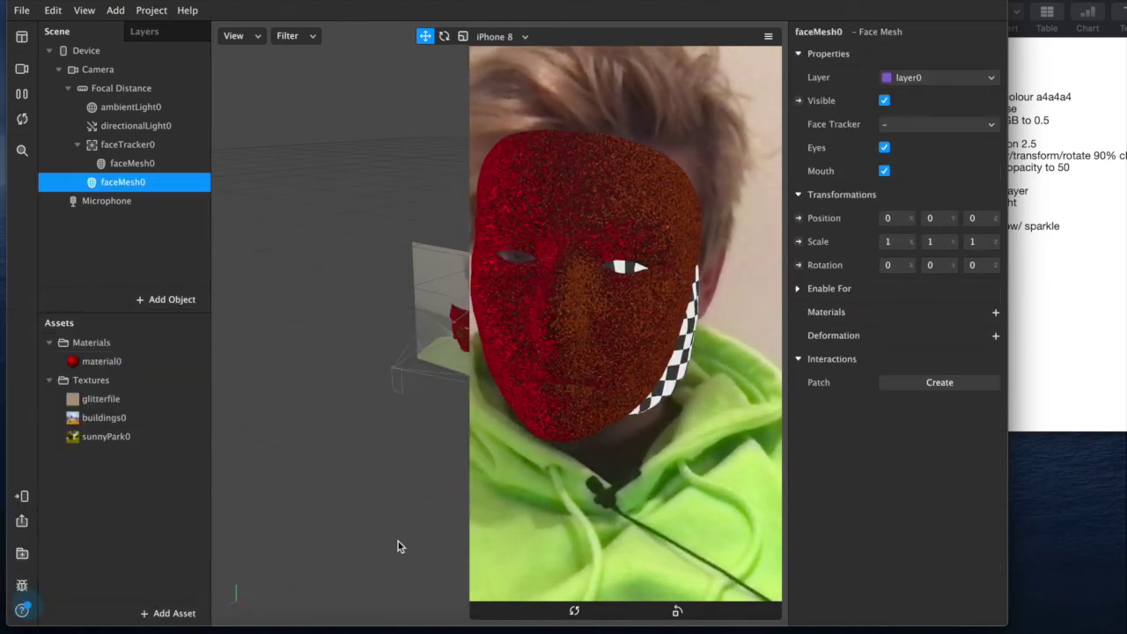
pyautogui.moveTo(151, 160); pyautogui.dragTo(152, 161)
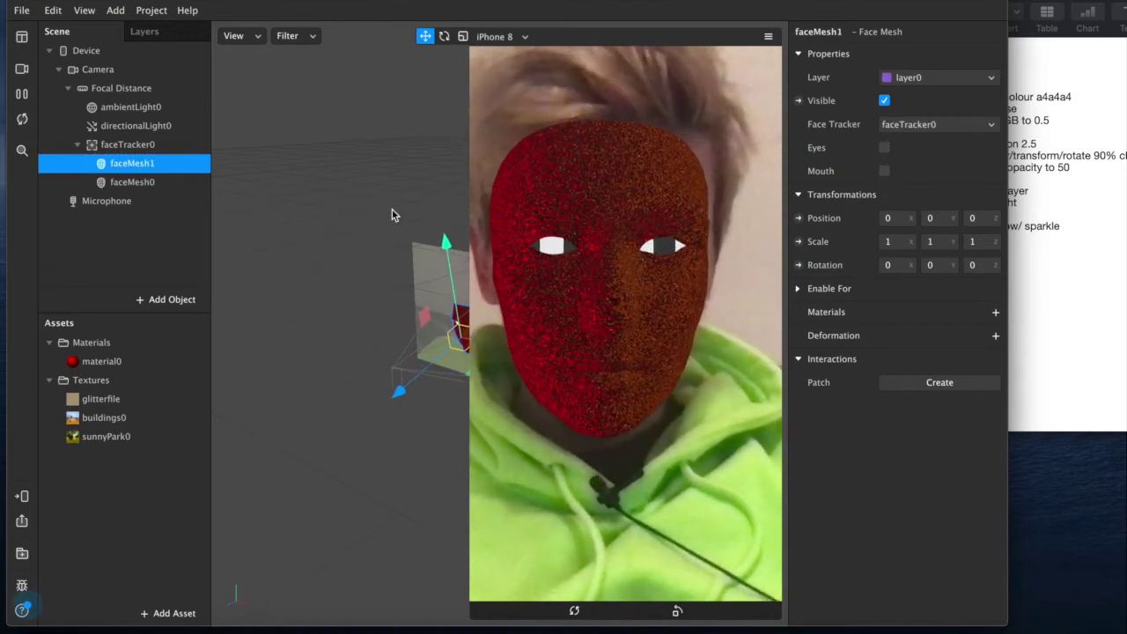
pyautogui.doubleClick(130, 165)
pyautogui.write('eyes')
pyautogui.press('Return')
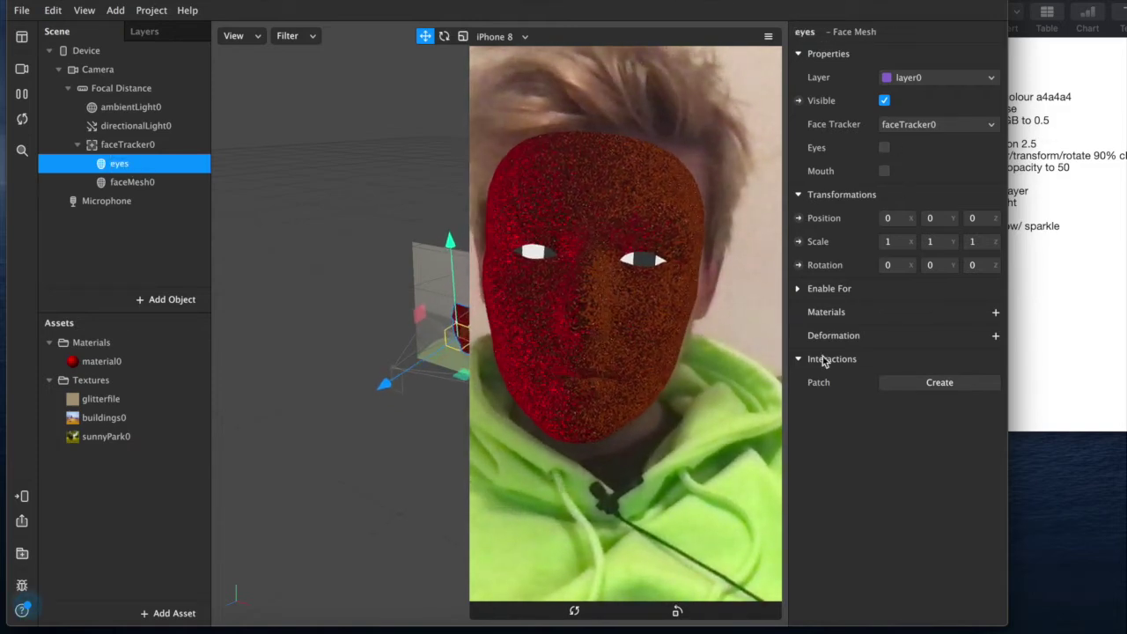
pyautogui.click(996, 312)
pyautogui.click(936, 364)
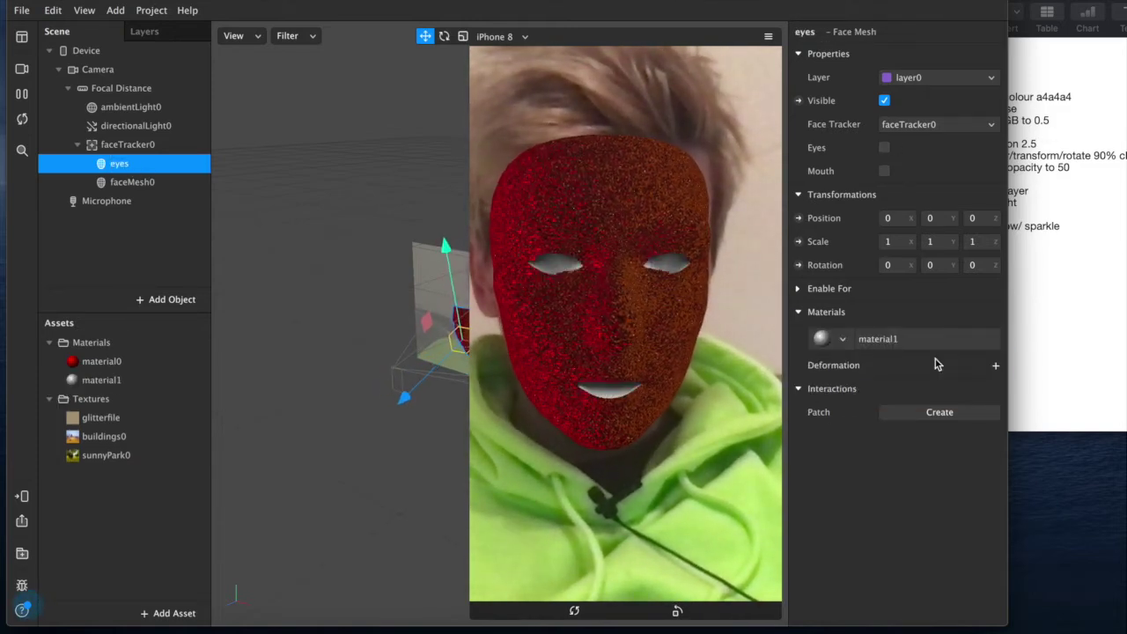
# Switch material1's Shader Type to Flat.
pyautogui.click(102, 380)
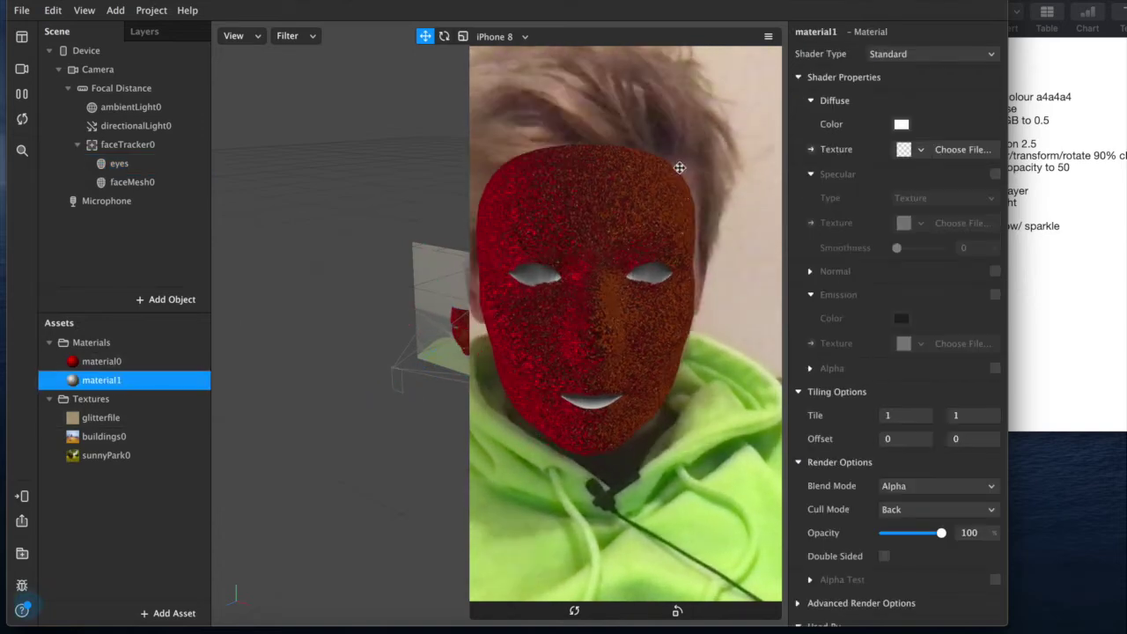
pyautogui.click(892, 55)
pyautogui.click(897, 74)
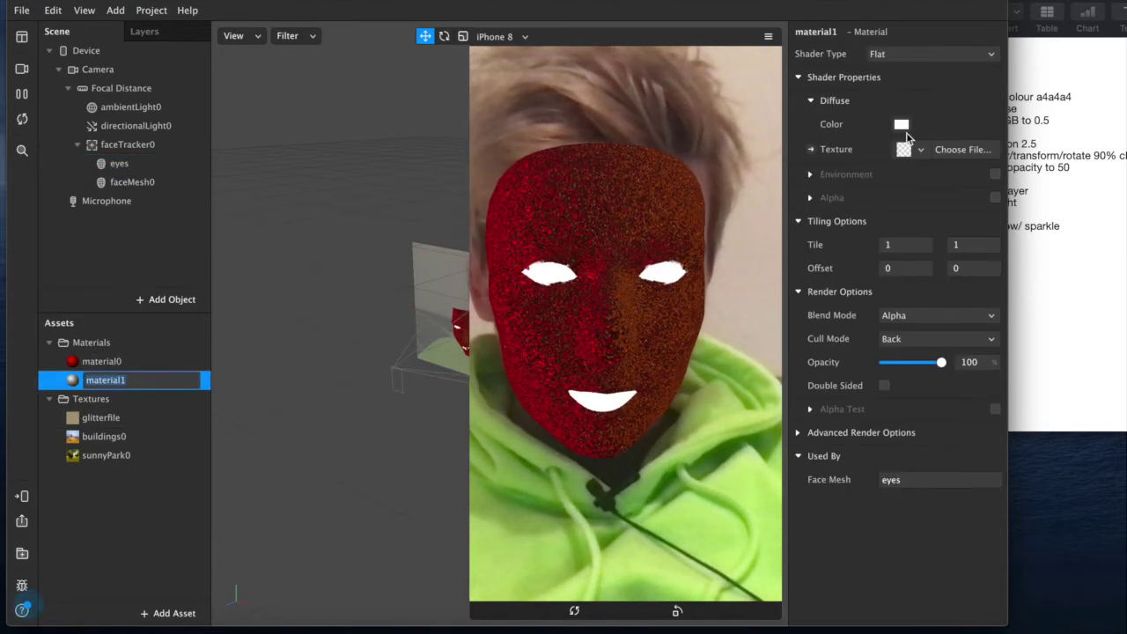
# After trying several colours, set material1's Diffuse Color to the bright green Spring crayon.
pyautogui.click(901, 124)
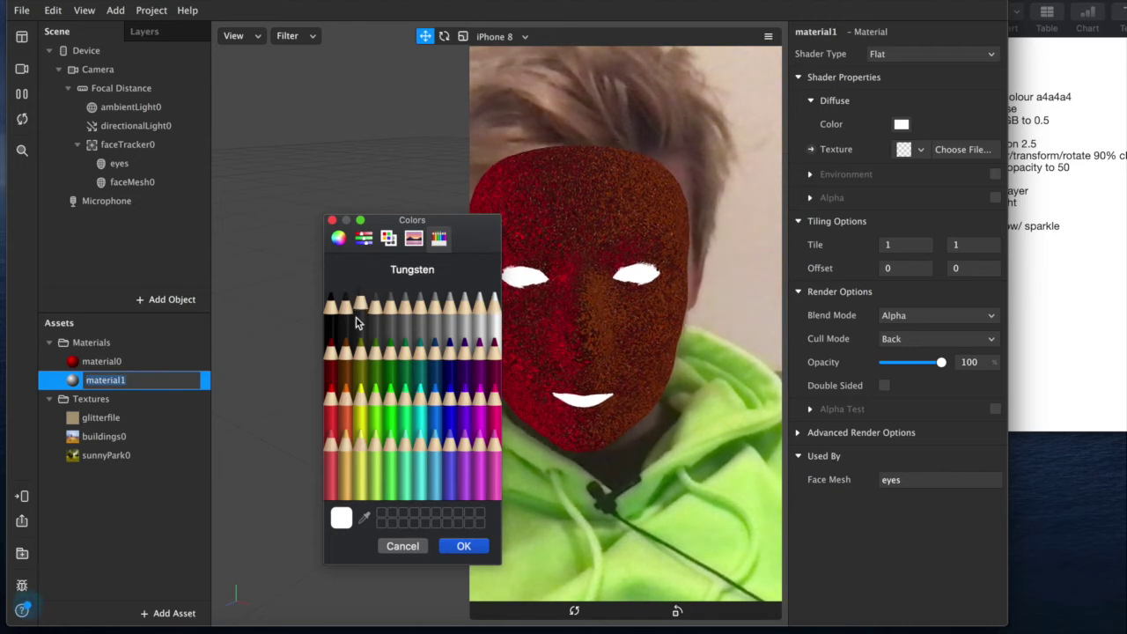
pyautogui.click(331, 328)
pyautogui.click(399, 431)
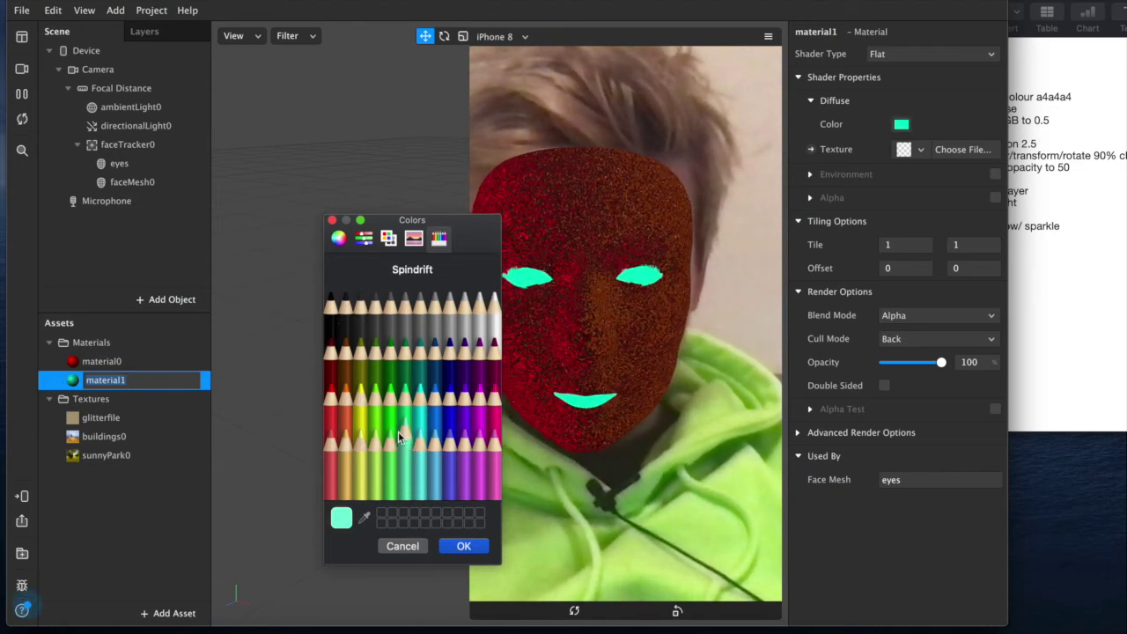
pyautogui.click(395, 428)
pyautogui.click(448, 378)
pyautogui.click(405, 405)
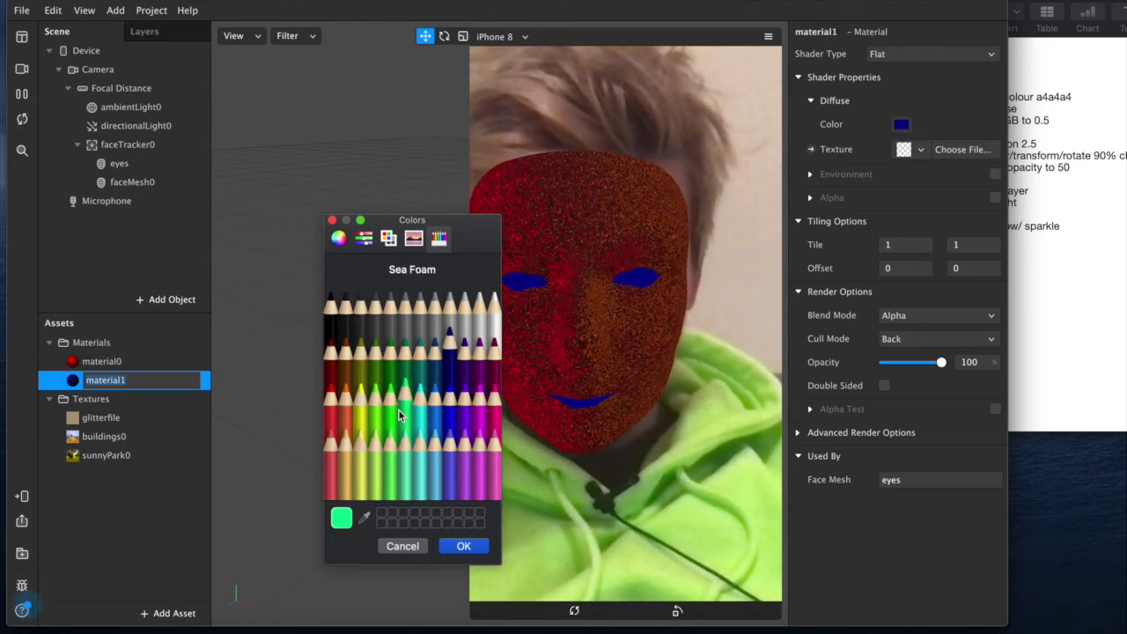
pyautogui.click(390, 410)
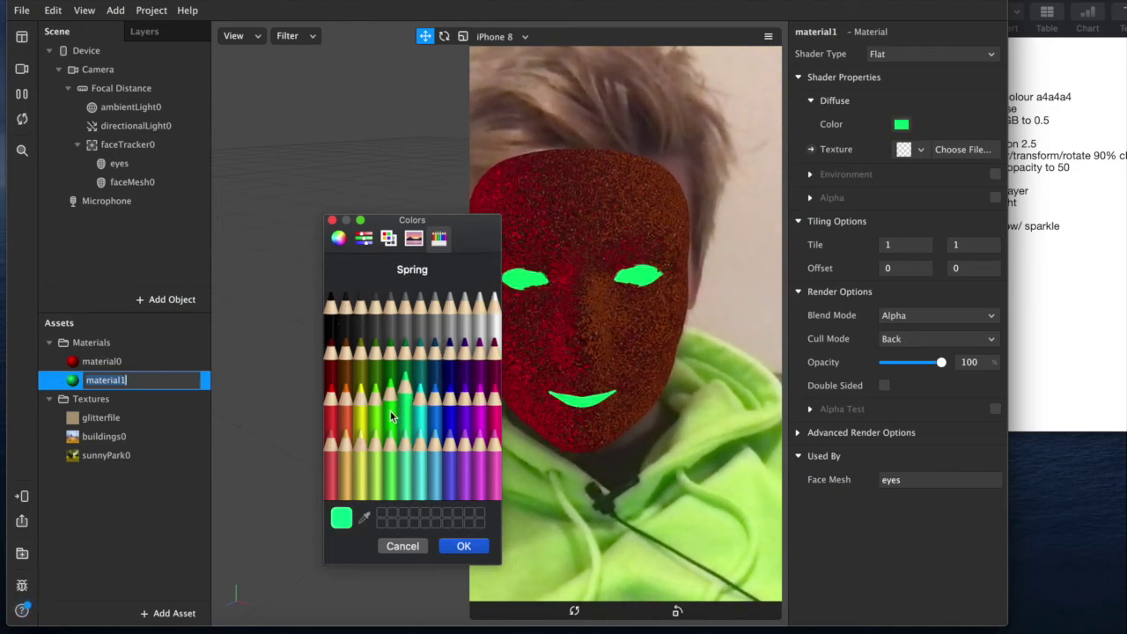
pyautogui.click(466, 546)
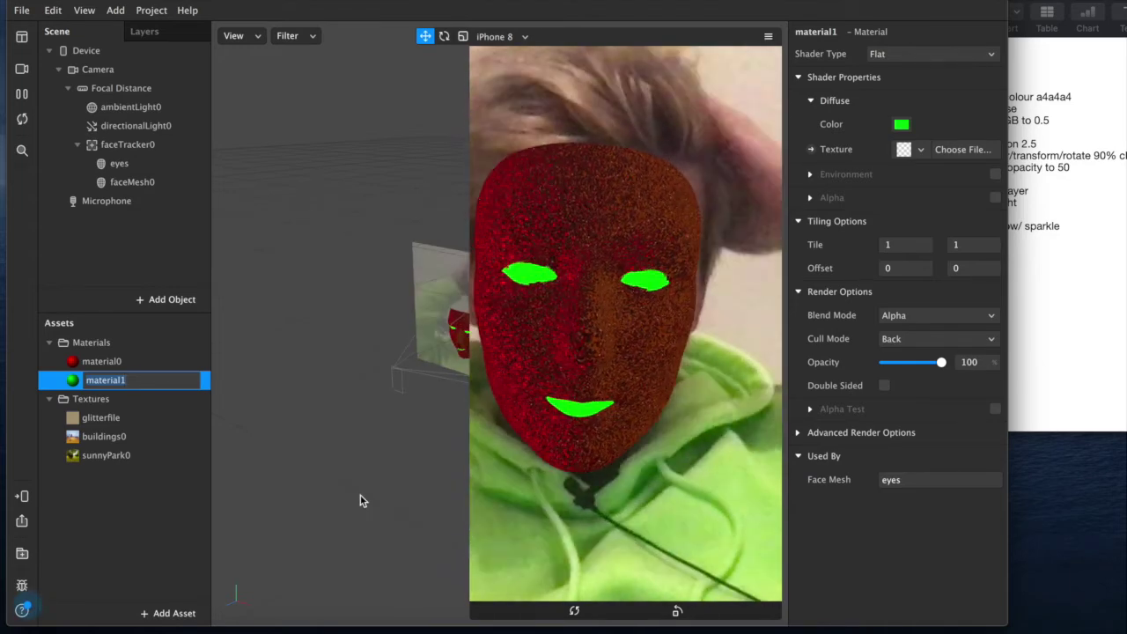